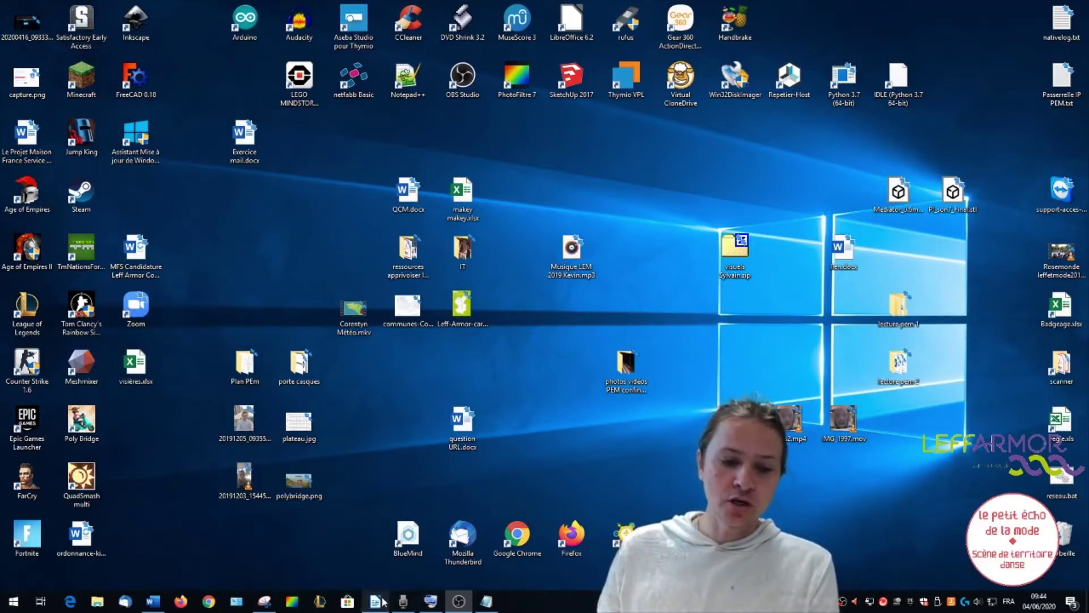
Switch to the untitled LibreOffice Writer document and choose the exercices folder in Documents as its Save As location.
mouse_move(382, 603)
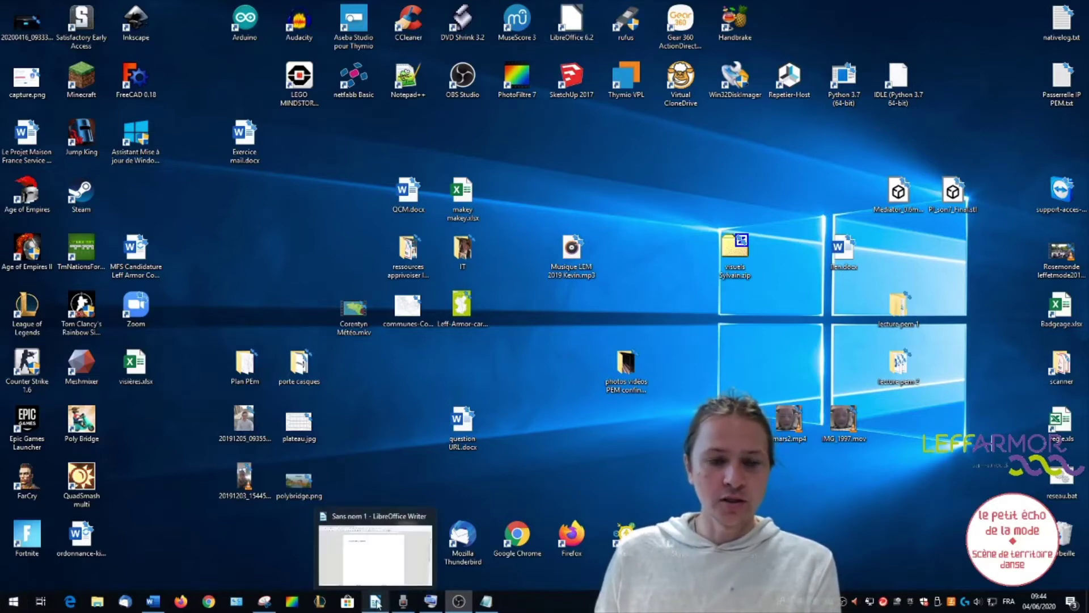
left_click(388, 599)
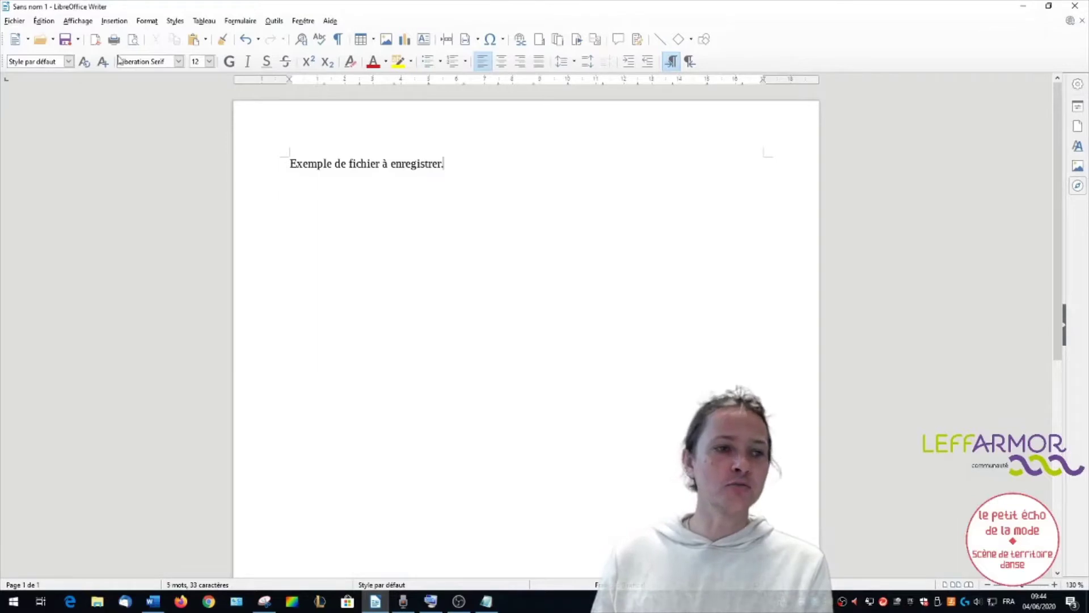
left_click(15, 21)
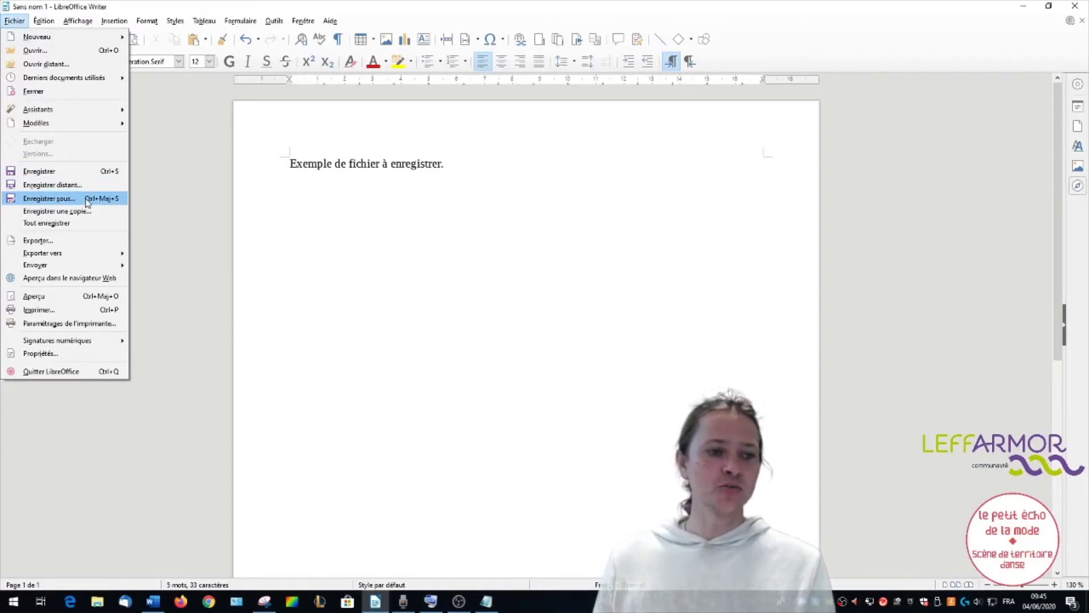
left_click(86, 199)
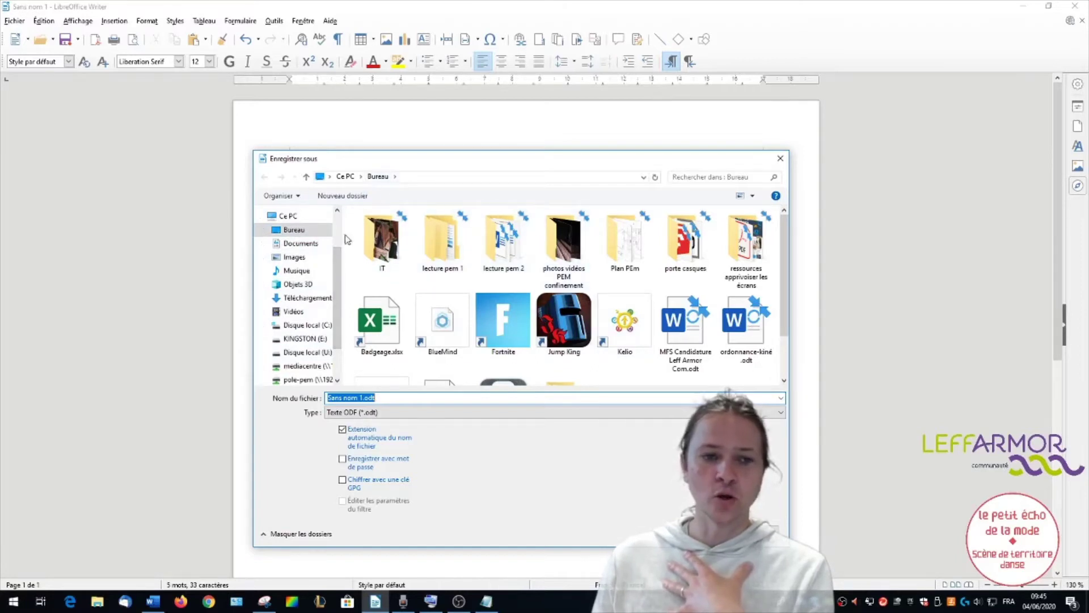
left_click(310, 249)
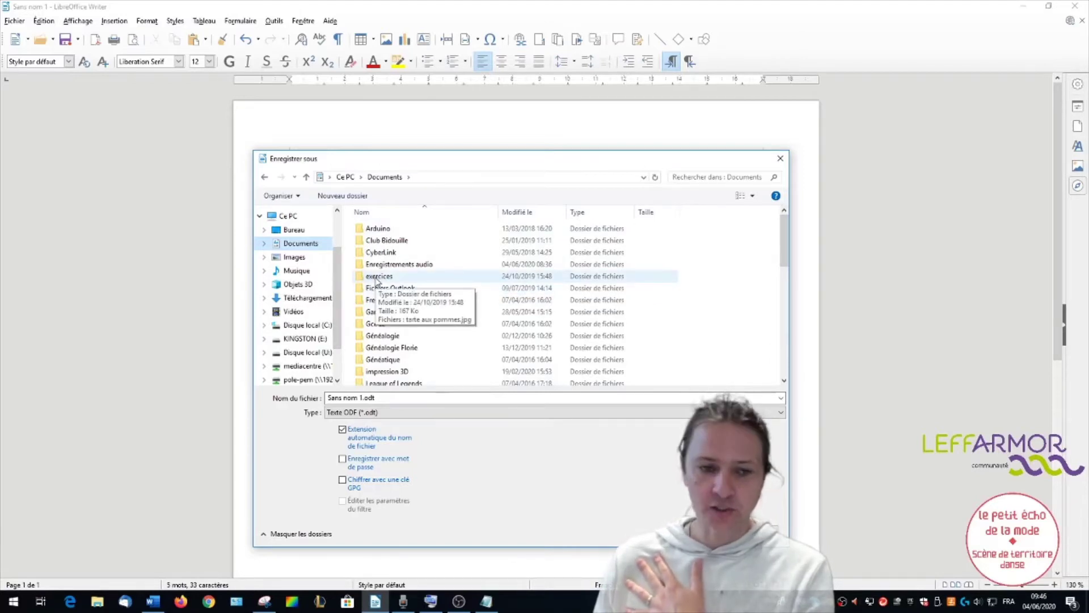
double_click(375, 278)
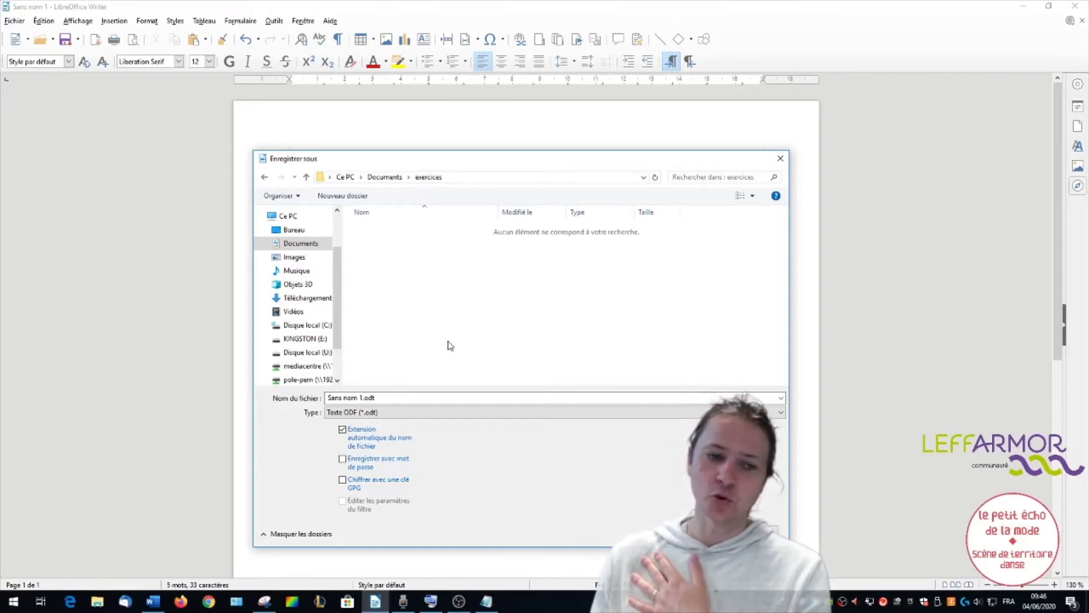
Name the file "texte à enregistrer" and save it as ODF text.
left_click(389, 398)
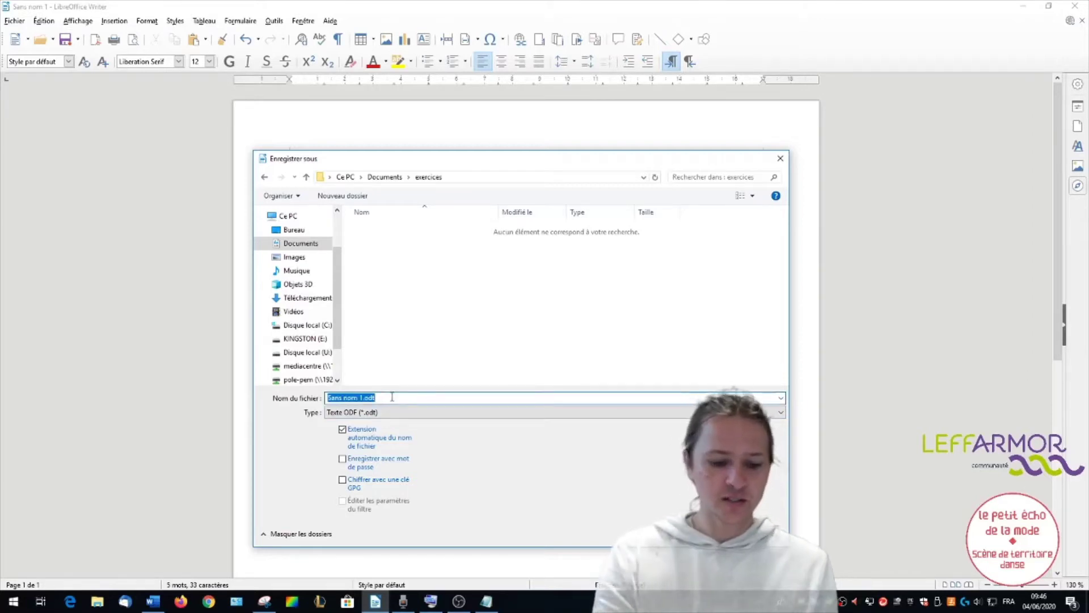
type("texte ")
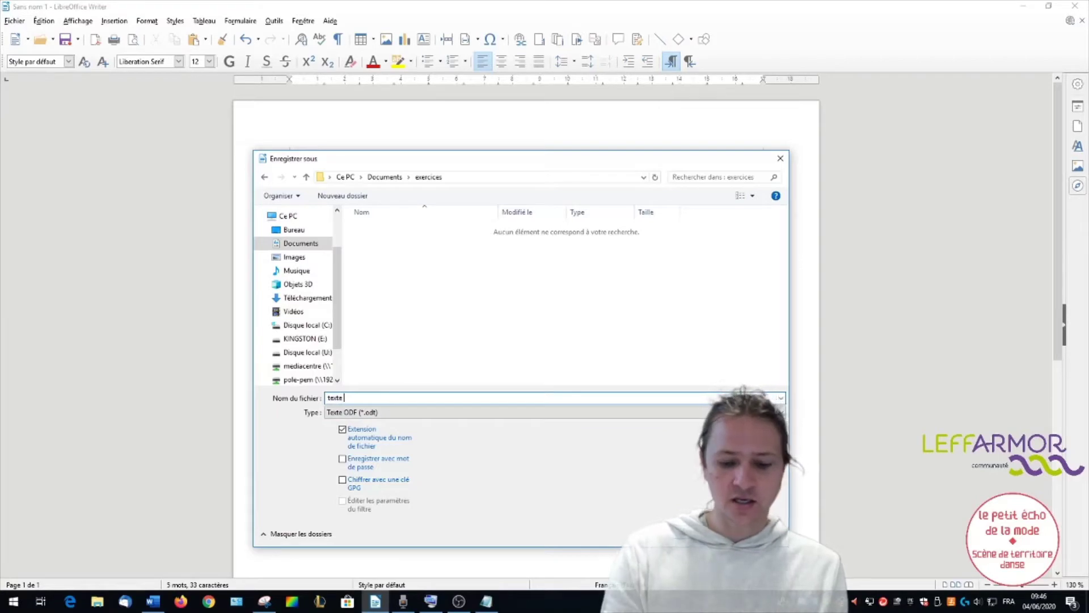
type("à enreg")
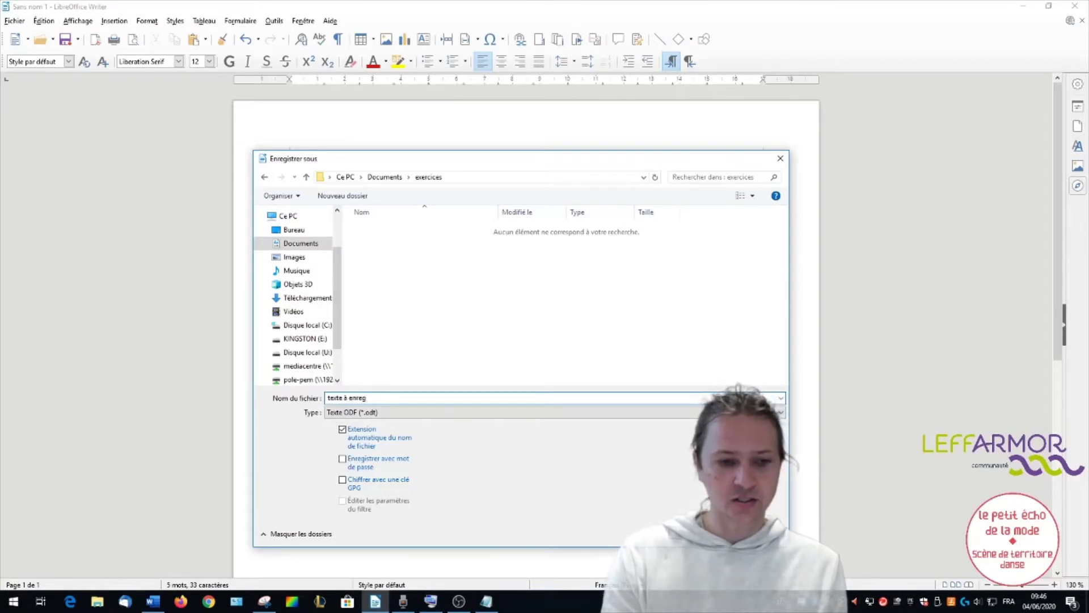
type("istre")
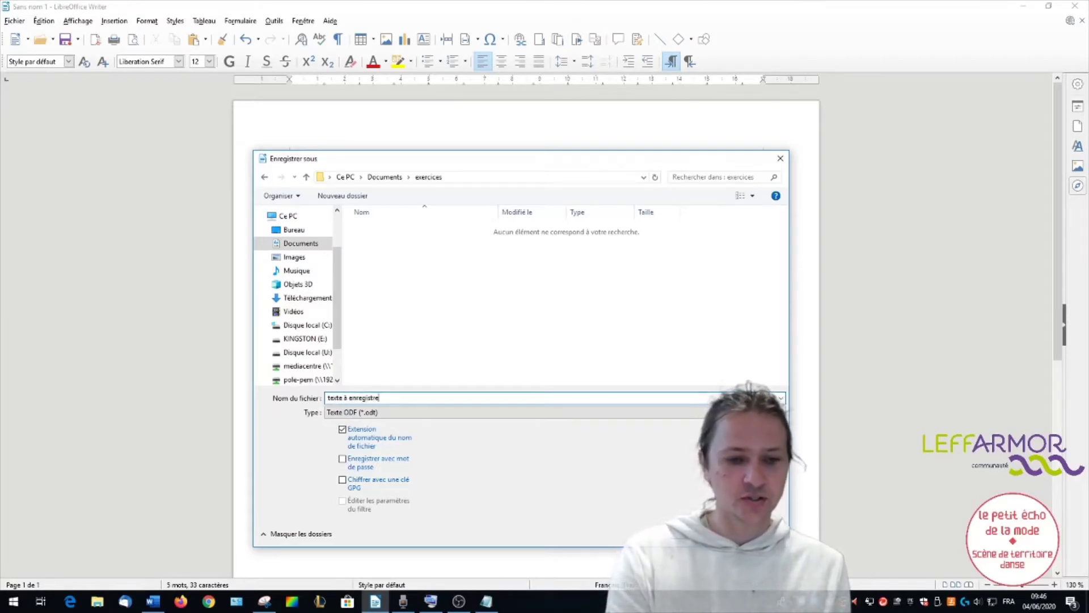
type("r")
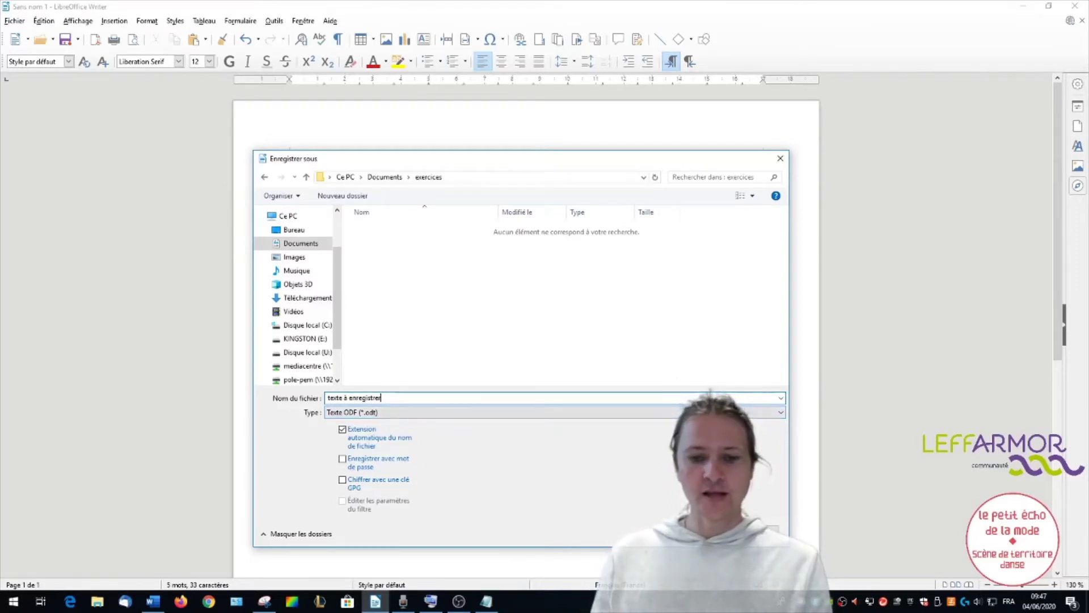
key("Return")
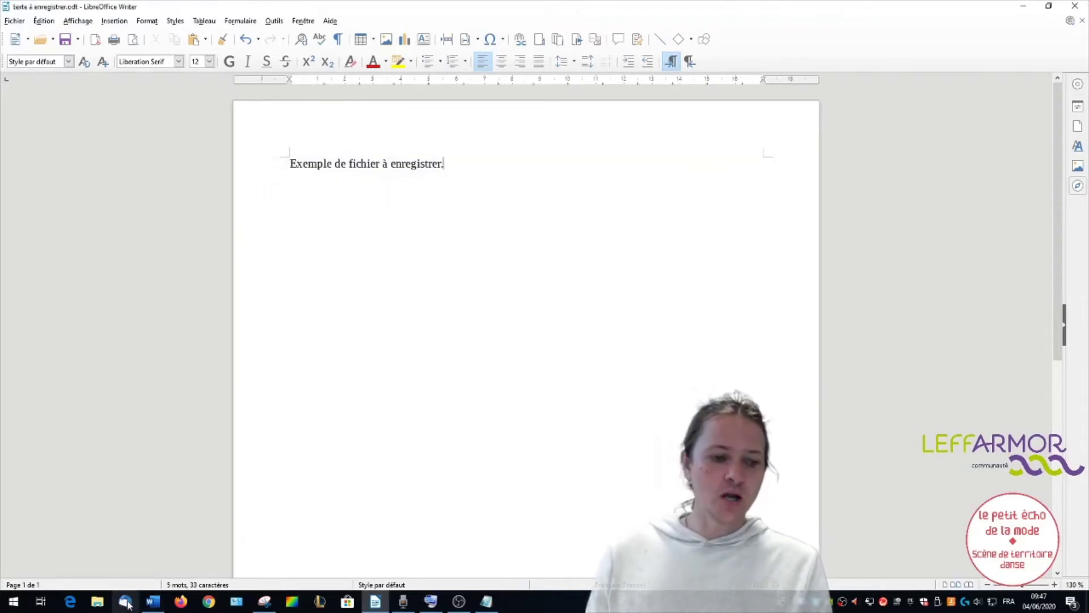
Check the exercices folder in Documents for the saved file using File Explorer, and close the Explorer window.
left_click(99, 606)
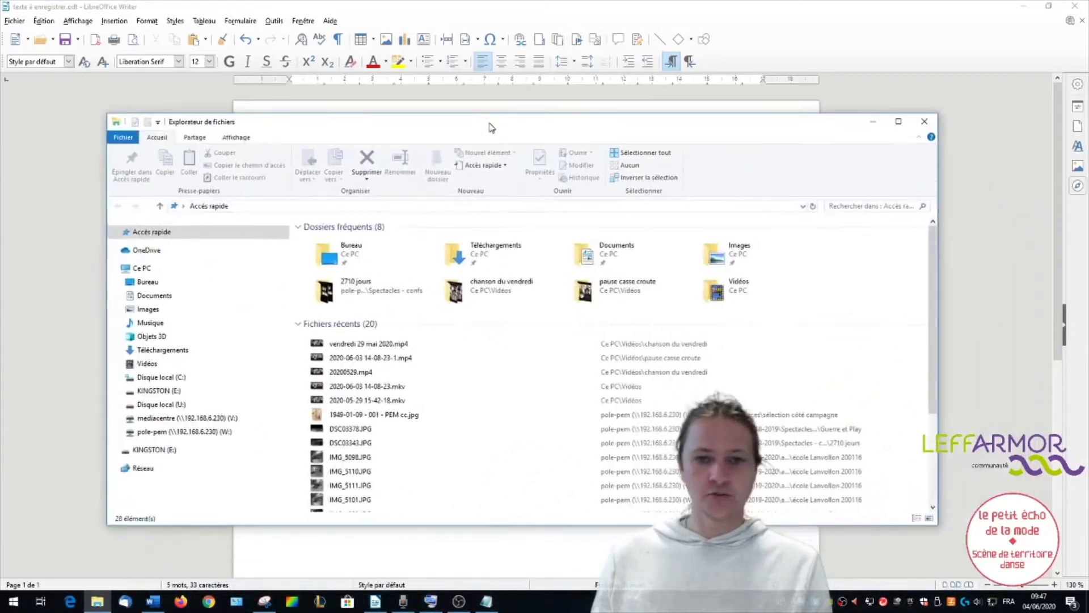
left_click(163, 289)
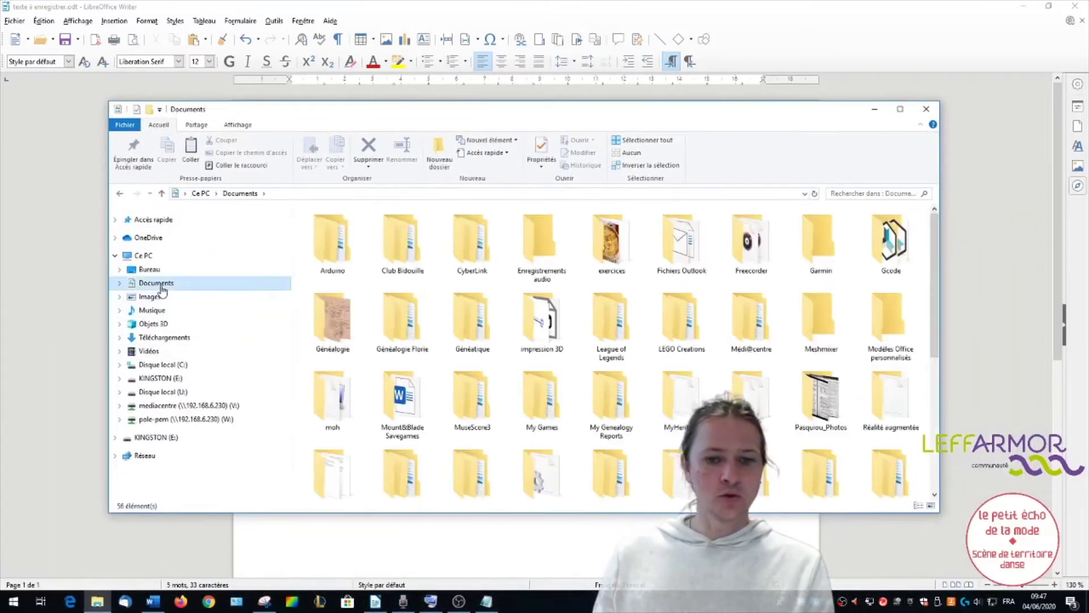
double_click(618, 252)
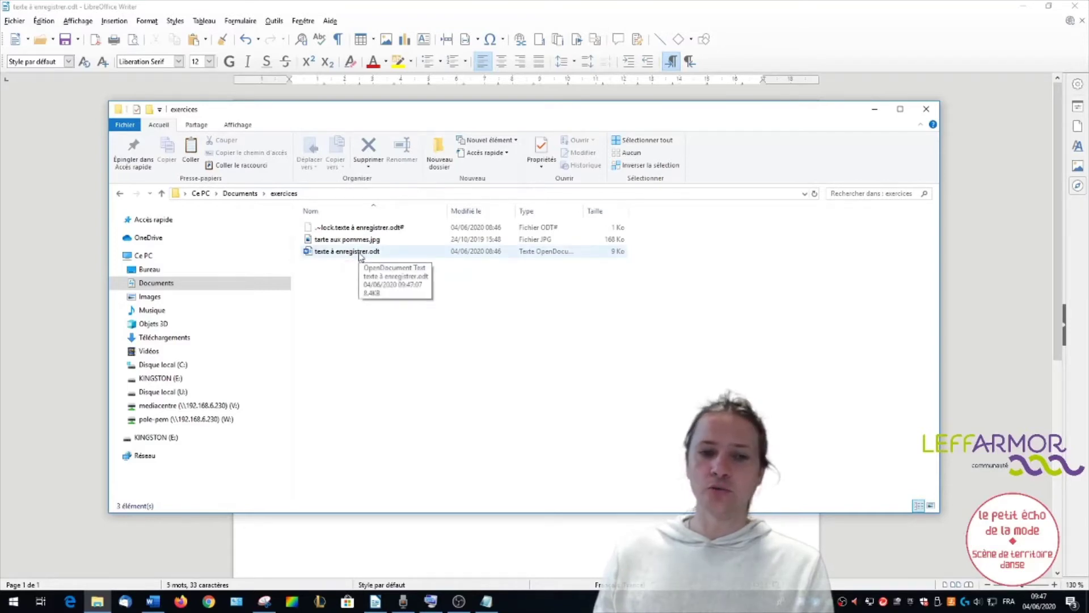
left_click(926, 109)
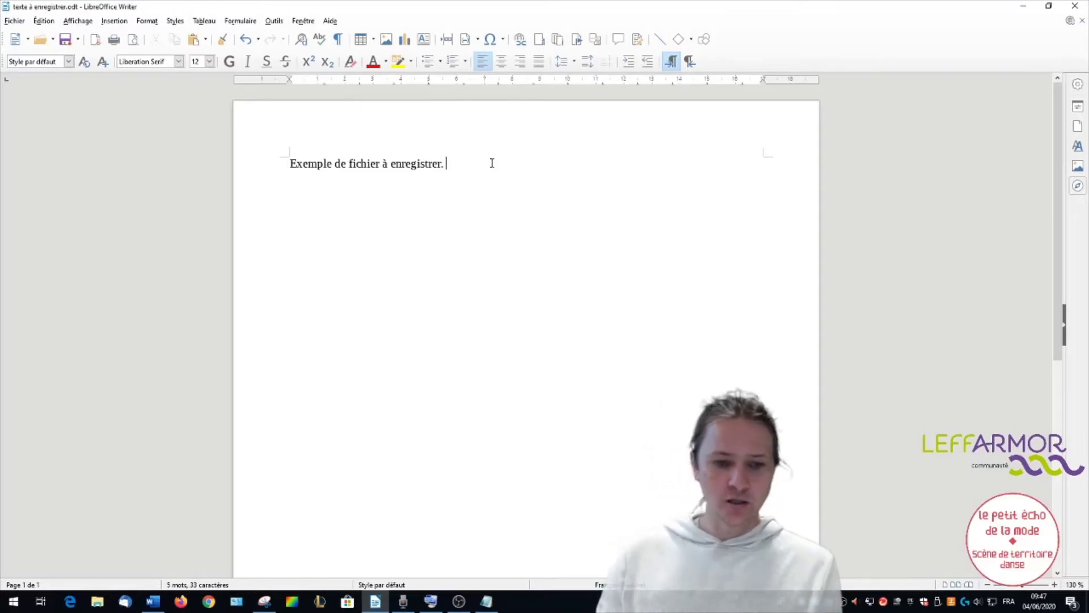
Add "bonjour" after the sentence and close the Writer document without saving the change.
type("bonjour")
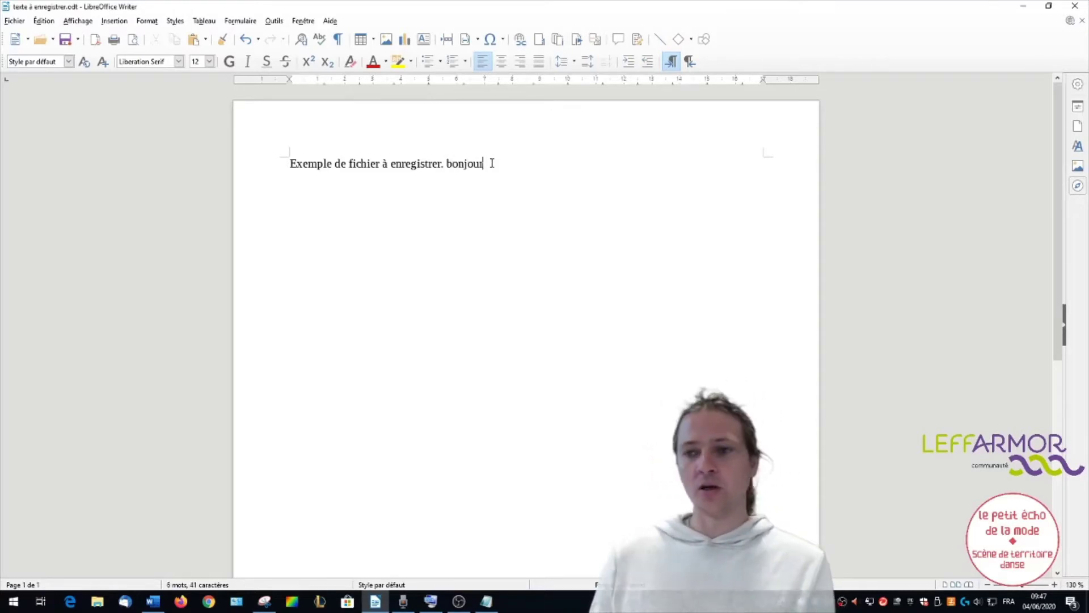
left_click(1074, 7)
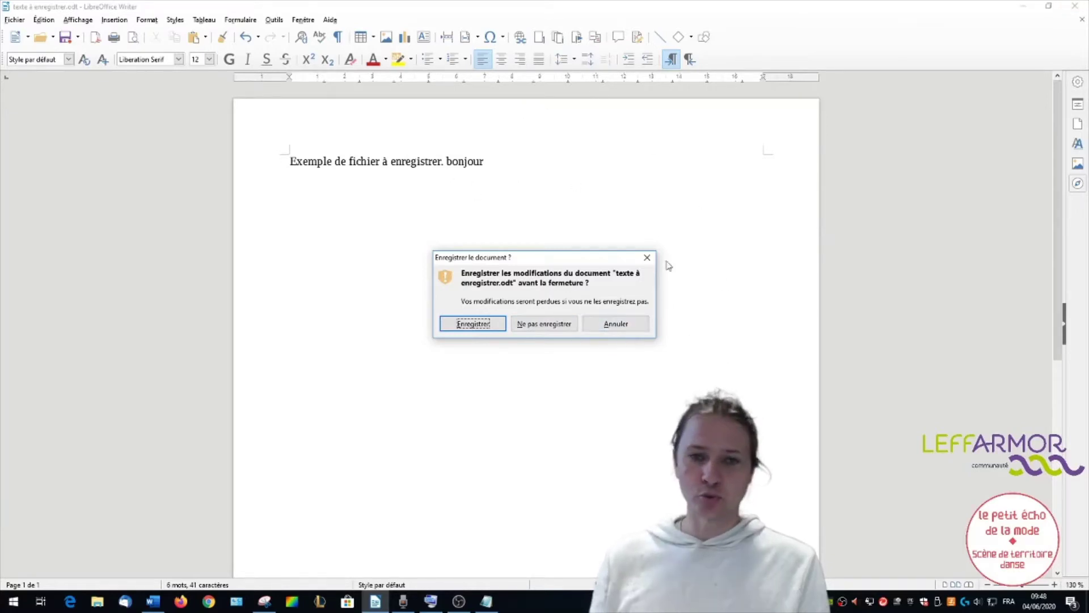
left_click(545, 329)
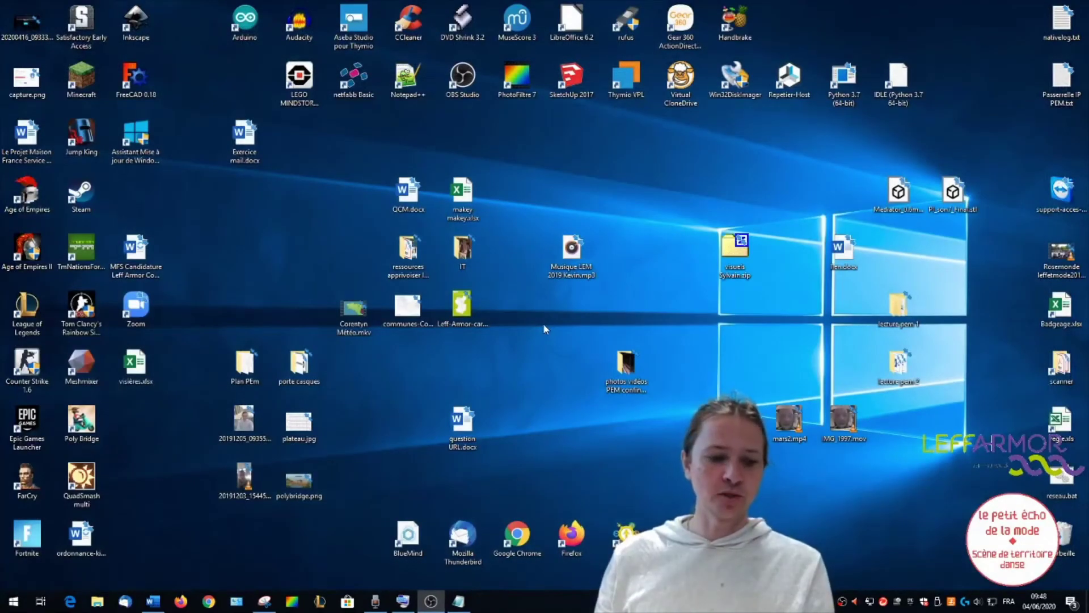
Switch to Word, save the document as "Exemple de fichier à enregistrer.docx" in Documents > exercices, and close it.
left_click(155, 602)
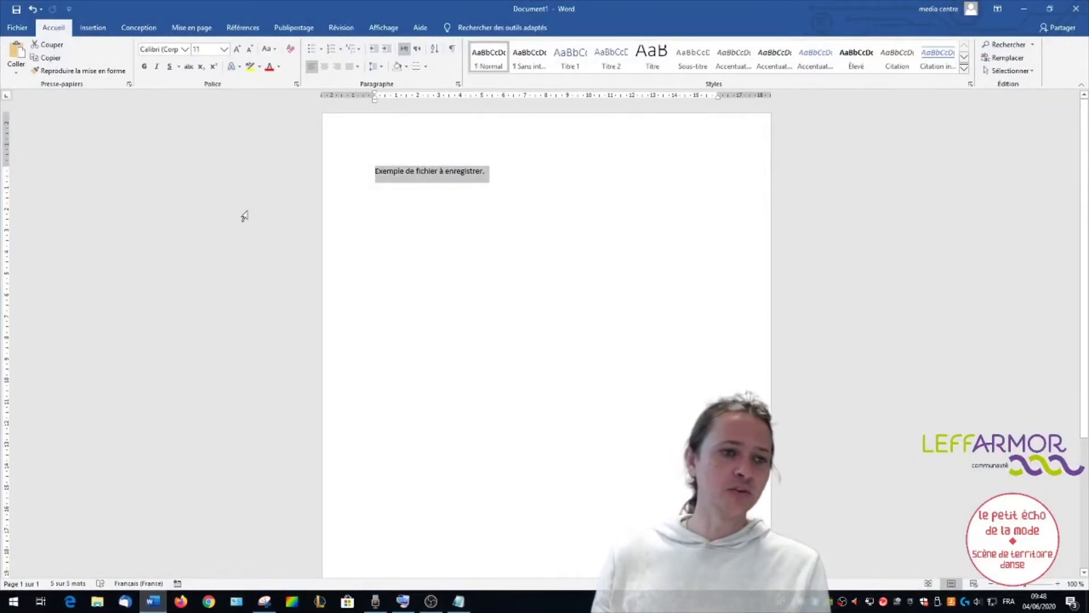
left_click(17, 28)
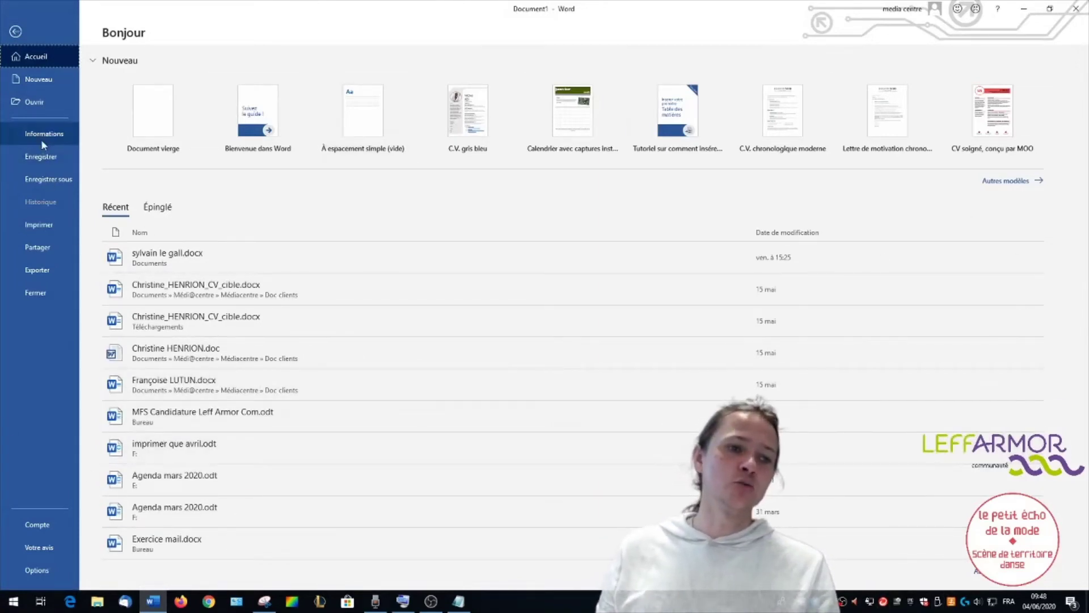
left_click(58, 180)
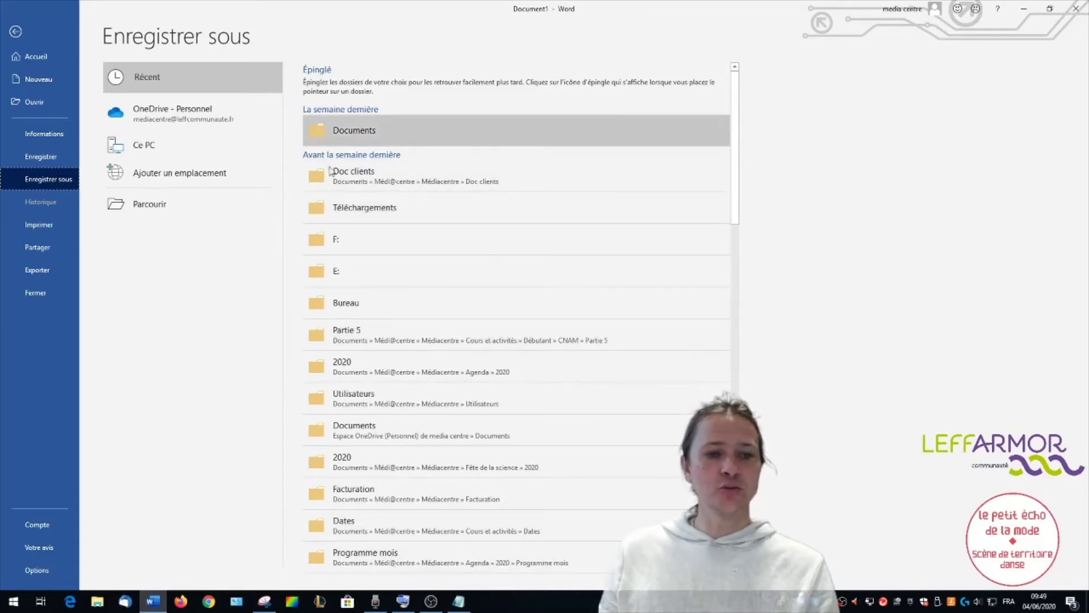
left_click(149, 206)
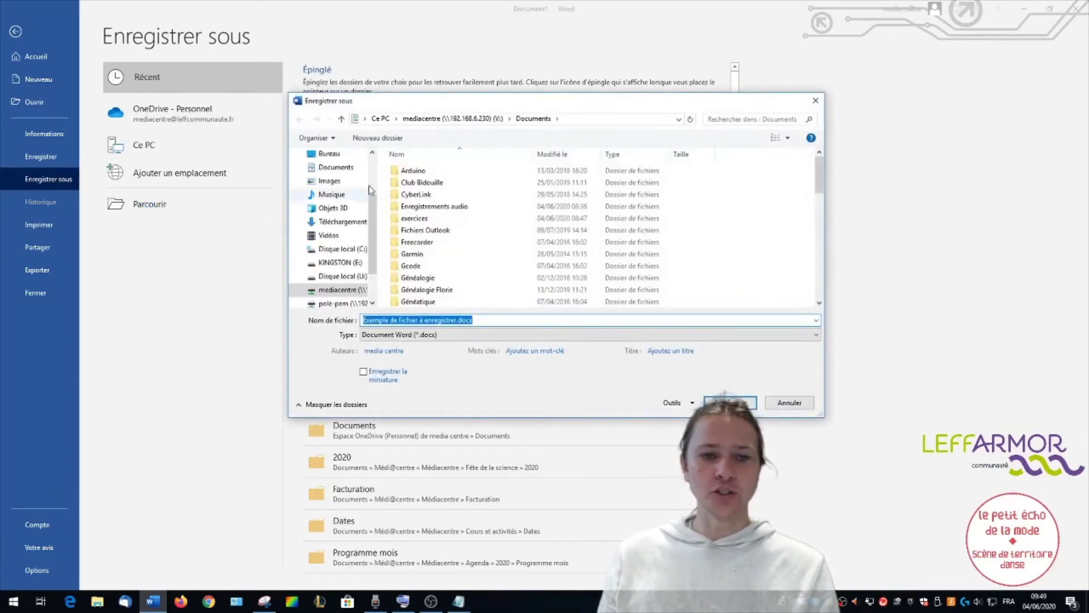
double_click(426, 218)
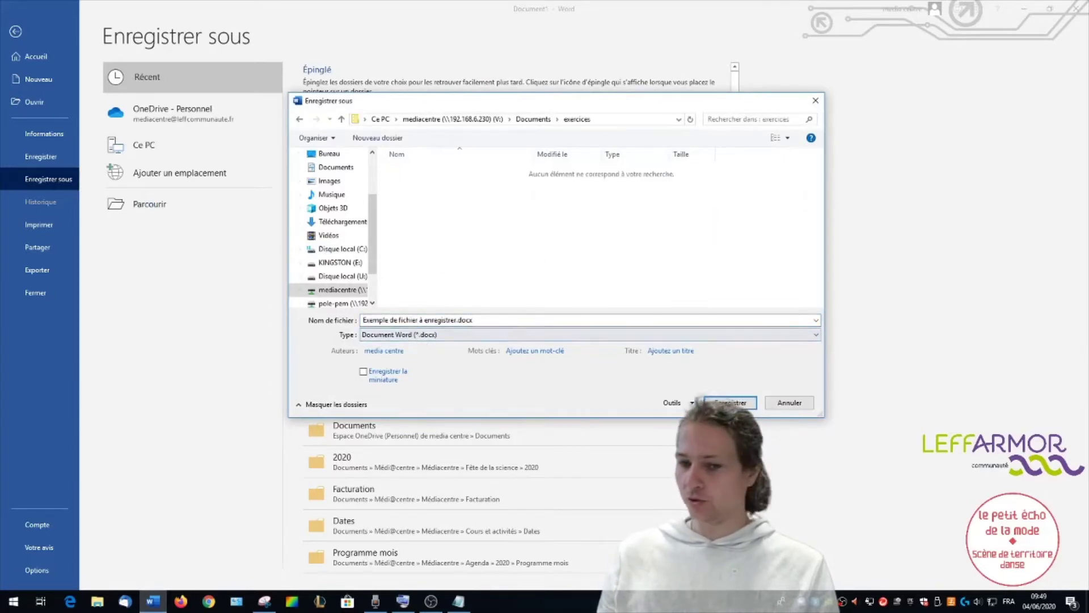
left_click(730, 403)
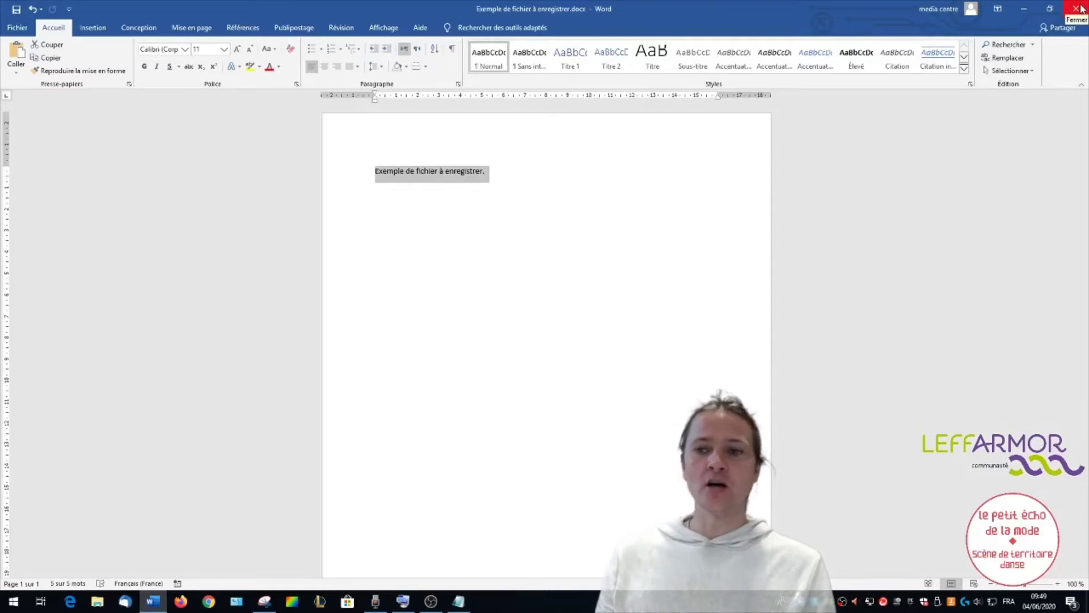
left_click(1081, 9)
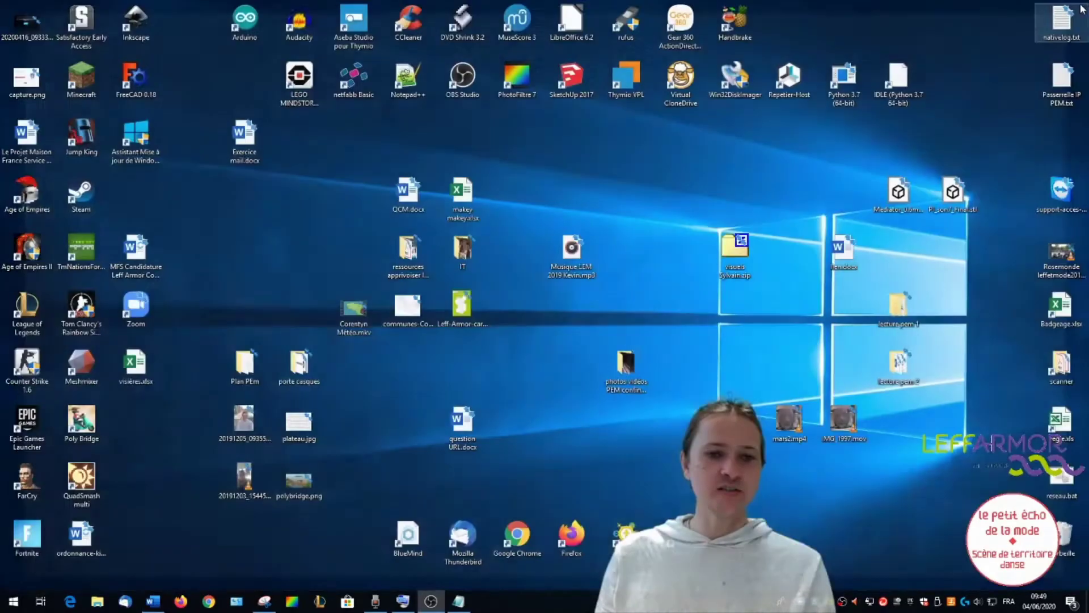
Open "Exemple de fichier à enregistrer.docx" from the exercices folder in Documents using File Explorer.
left_click(100, 604)
left_click(169, 288)
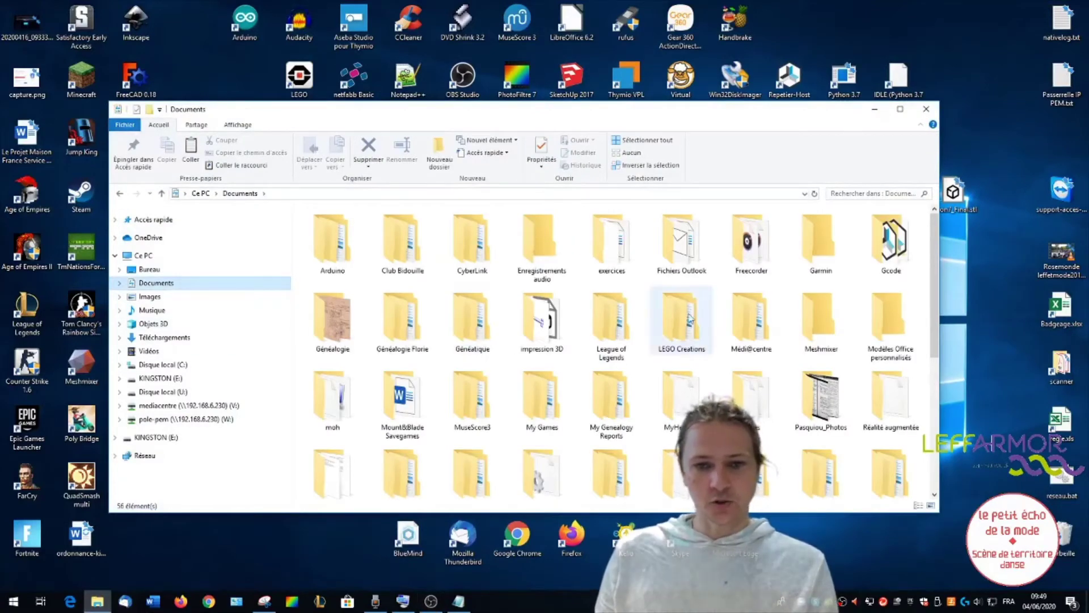
double_click(630, 247)
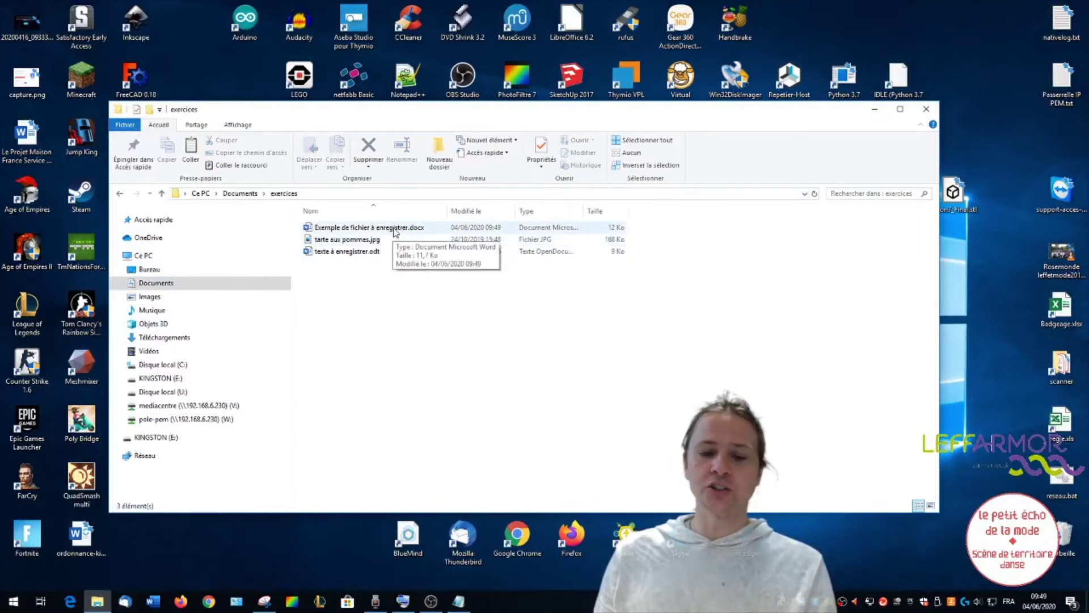
double_click(396, 228)
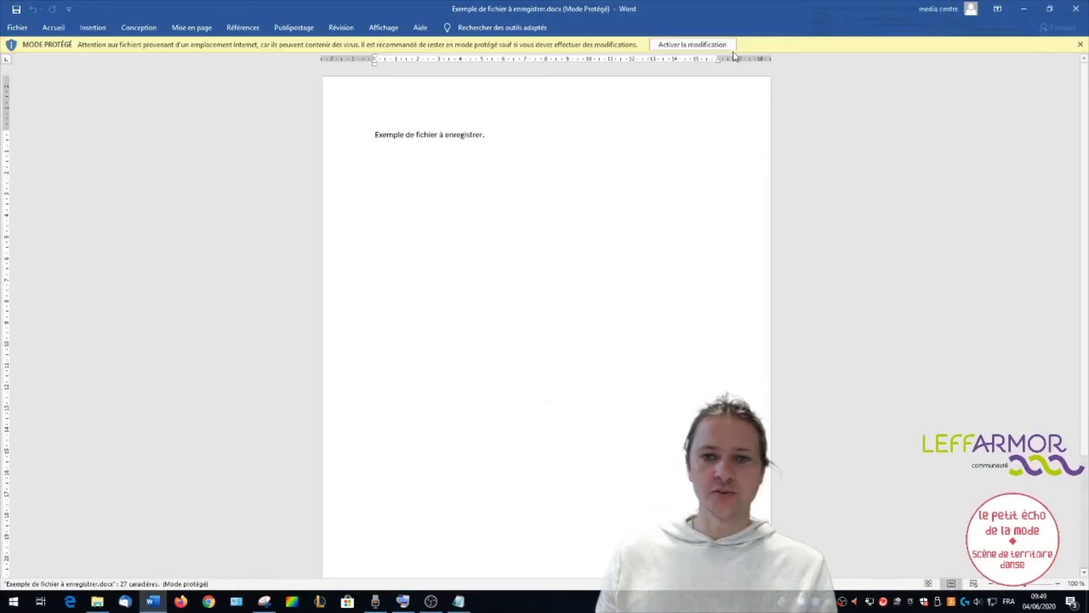
Enable editing to append "Bonjour !" to the sentence, and save the document under its existing name.
left_click(731, 46)
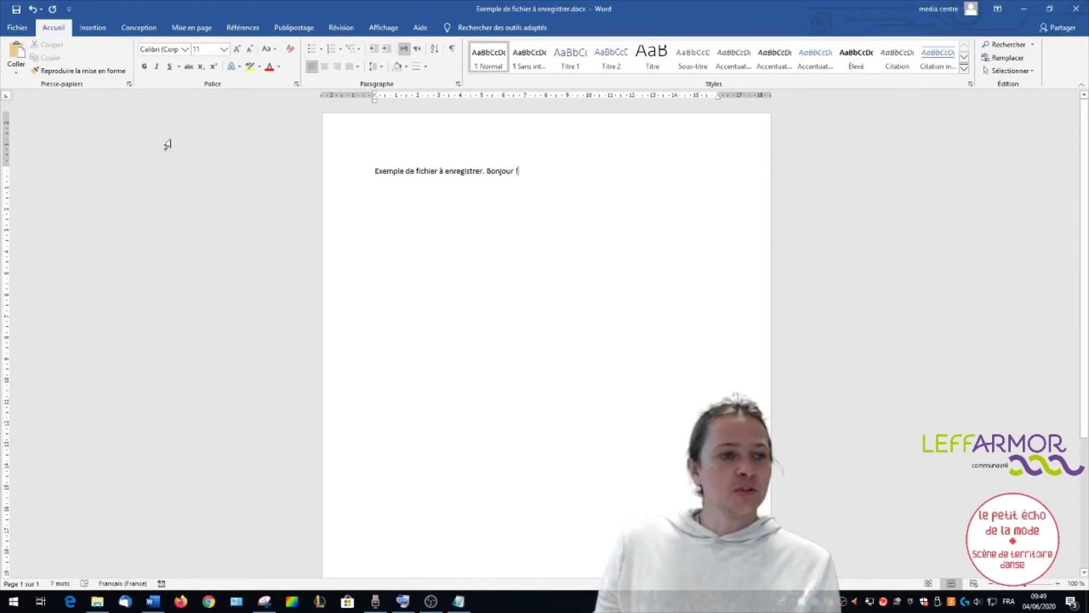
left_click(18, 28)
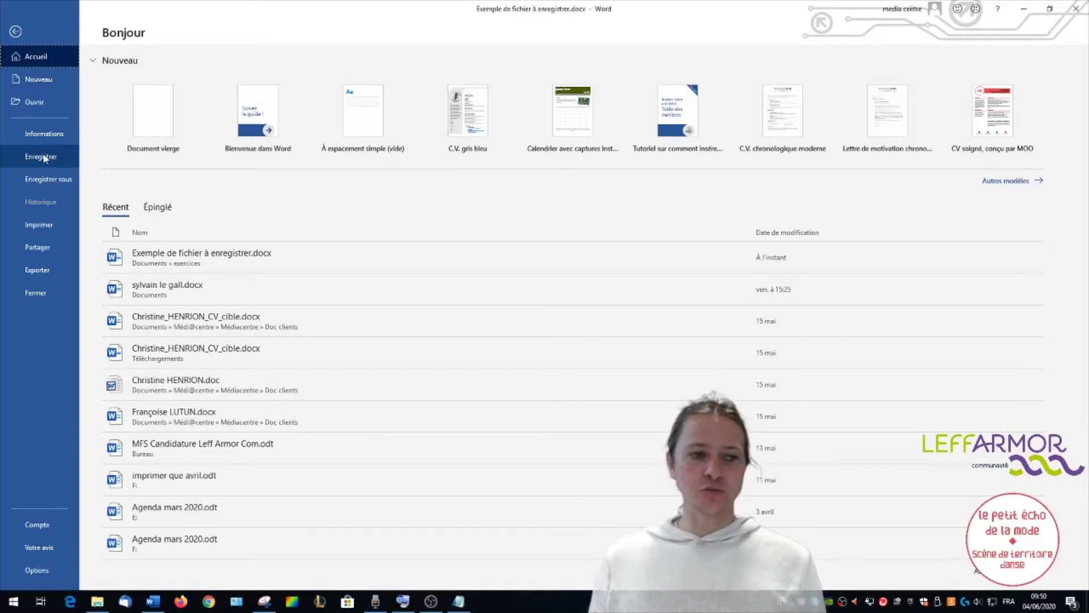
left_click(41, 157)
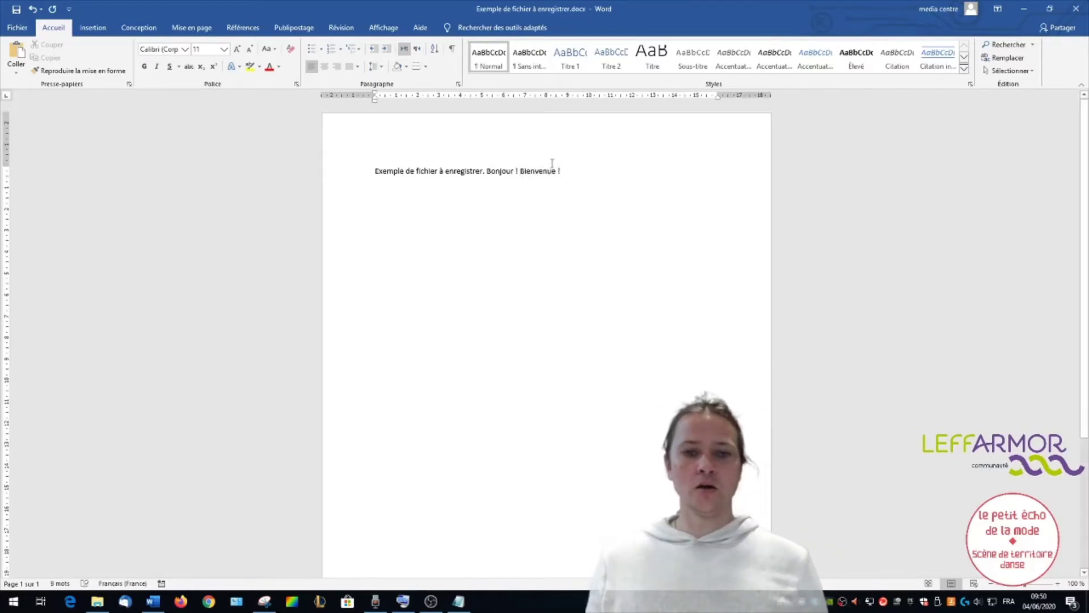
Save the document as a separate copy named "Exemple de fichier à enregistrer modifié.docx" in the exercices folder.
left_click(17, 27)
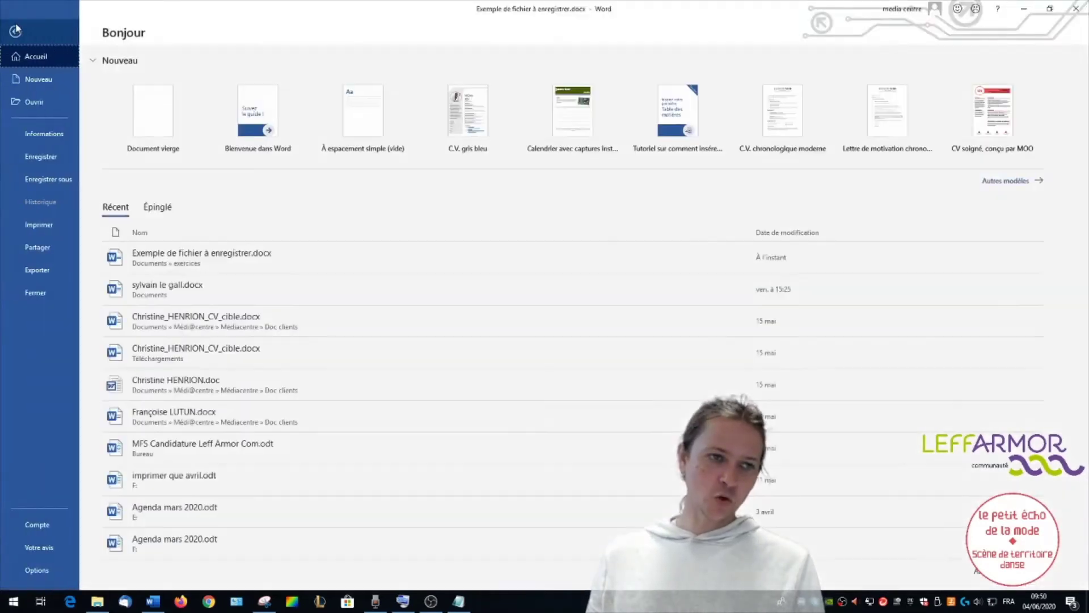
left_click(47, 180)
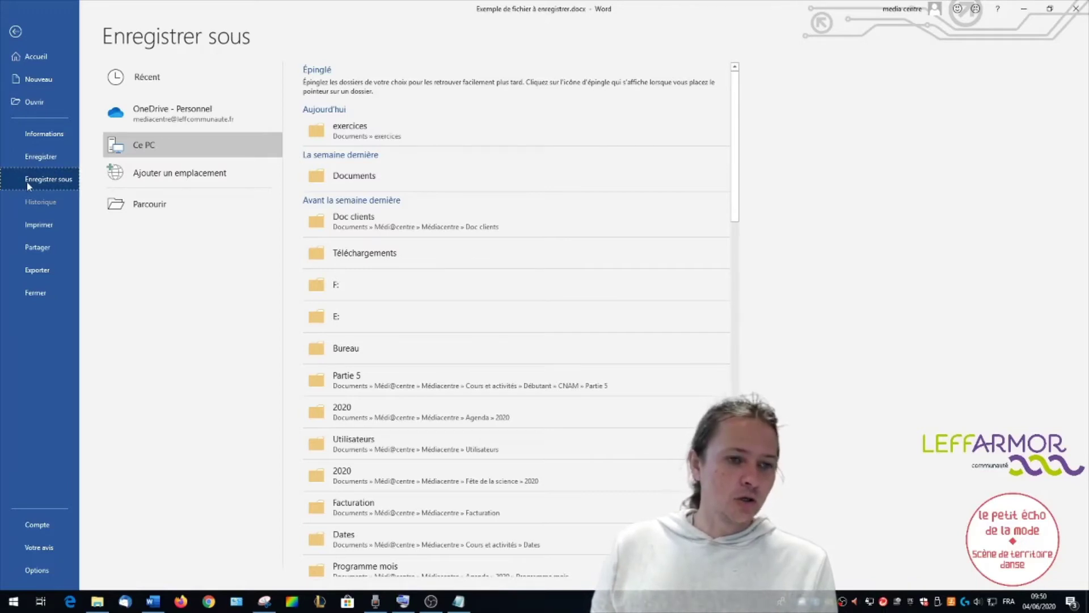
left_click(156, 204)
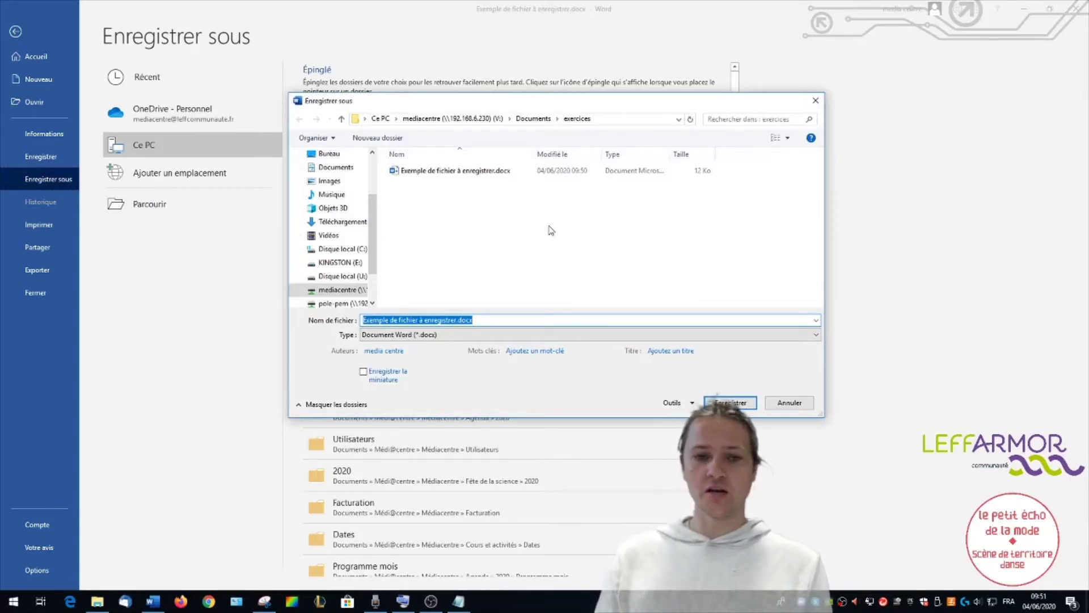
left_click(457, 321)
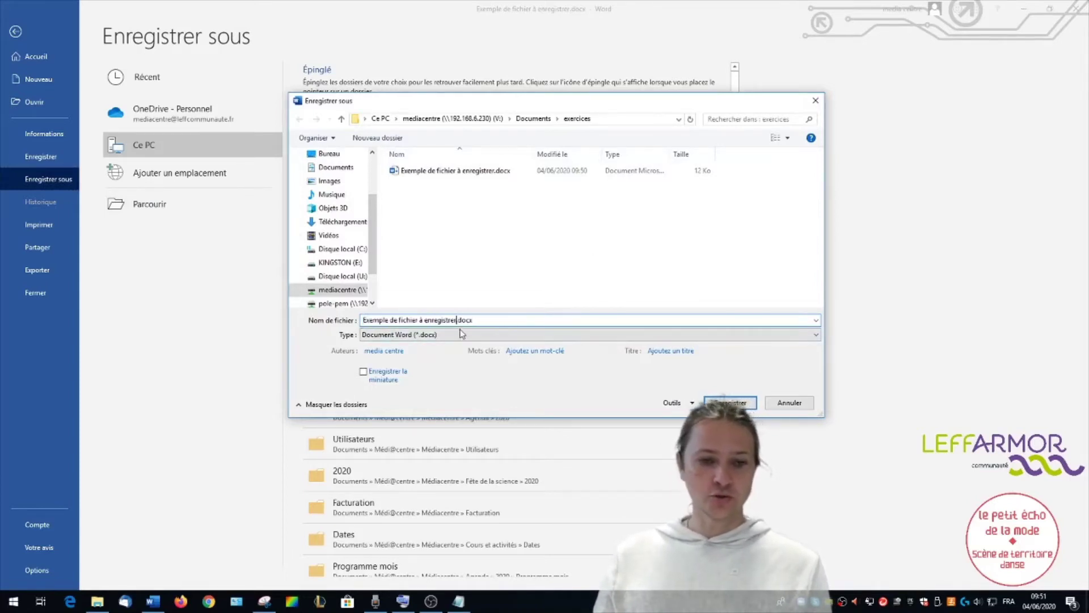
type("modi")
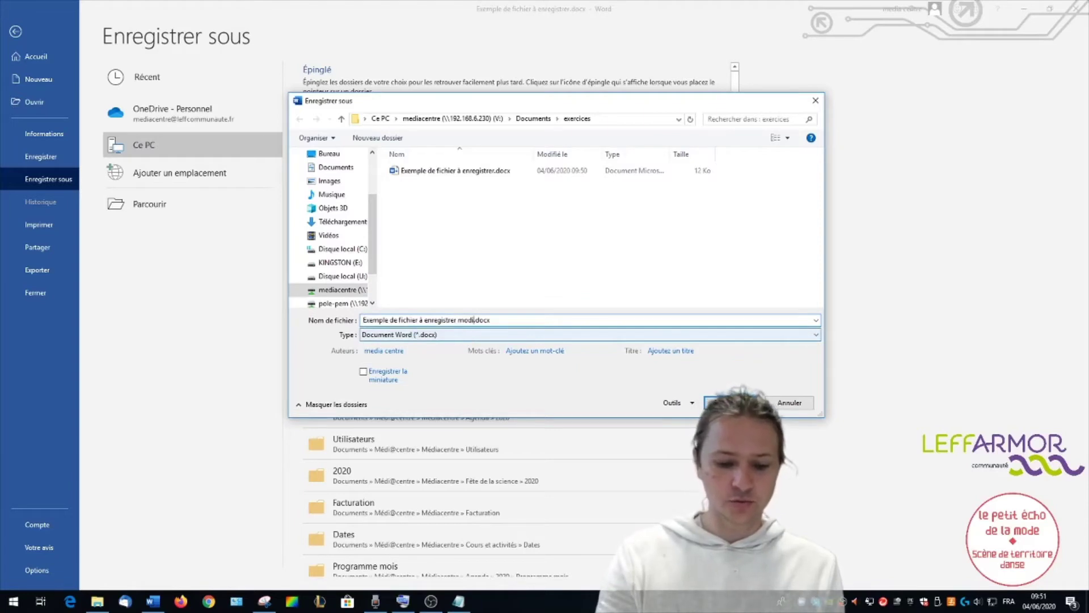
type("fié")
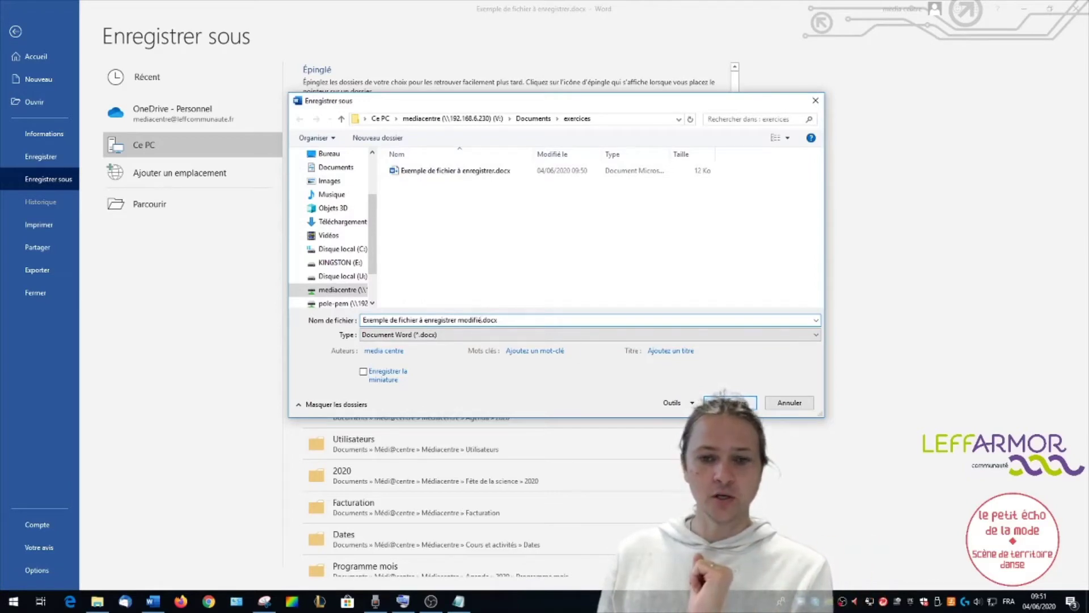
key("Return")
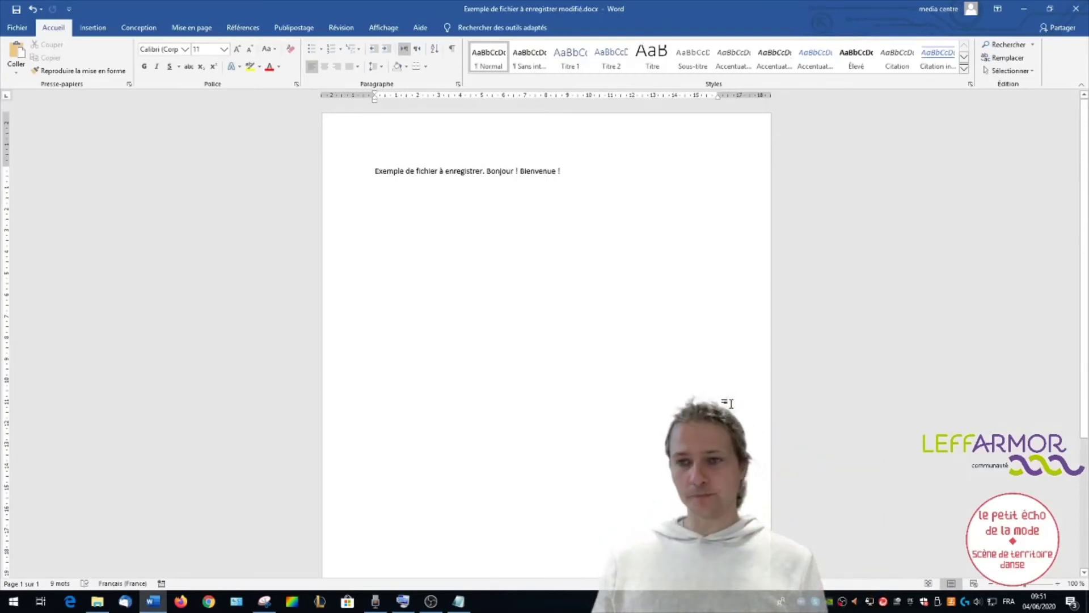
Close the modified copy, reopen the original "Exemple de fichier à enregistrer.docx" and enable editing.
left_click(1084, 7)
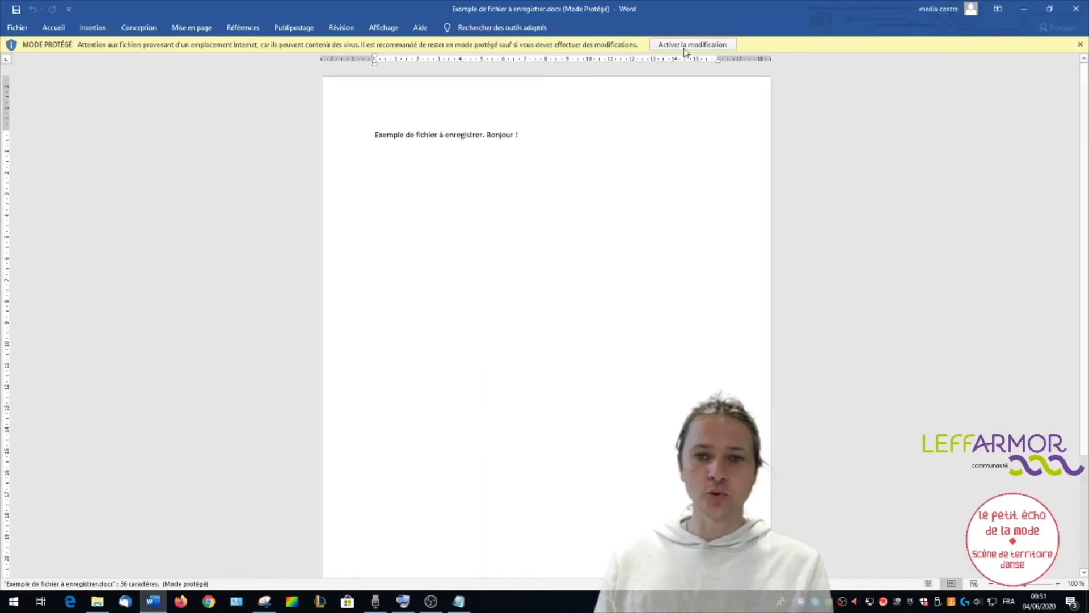
left_click(693, 44)
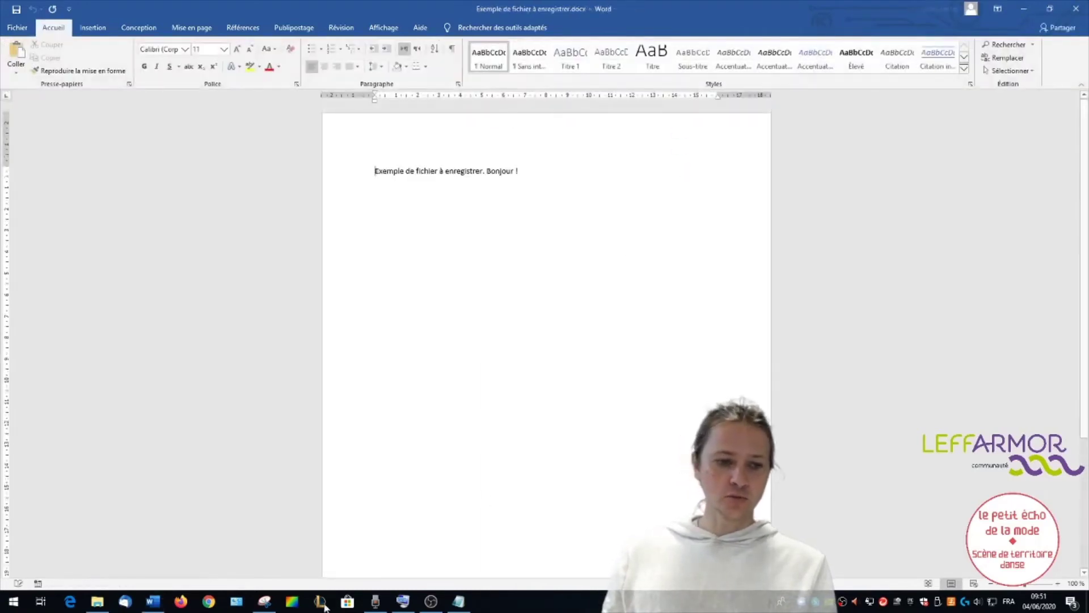
Switch to Outil Capture d'écran and locate its entry under Accessoires Windows among the installed programs.
left_click(265, 602)
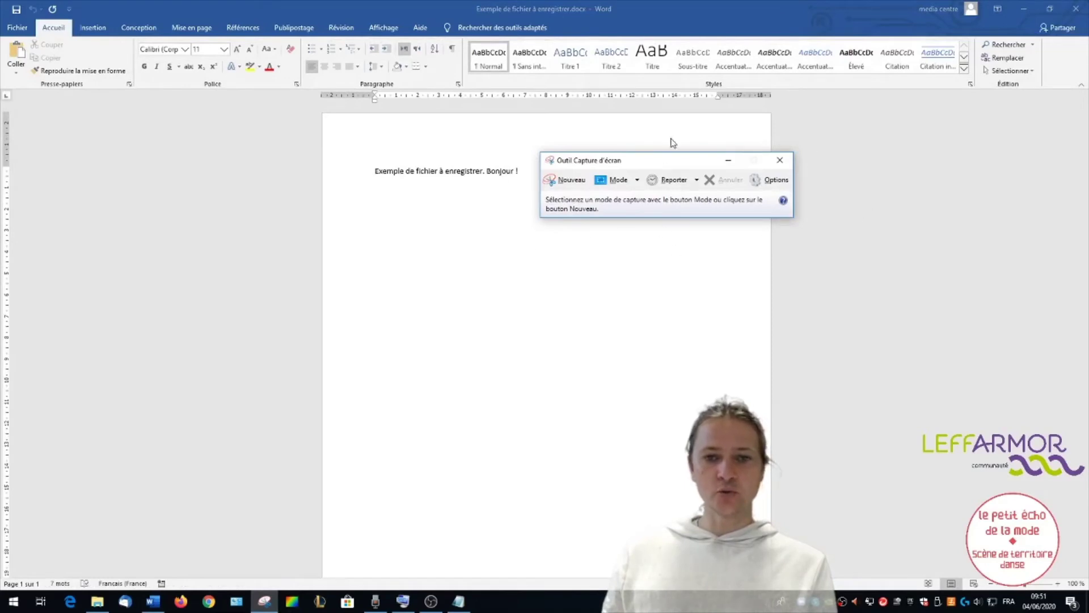
left_click(13, 605)
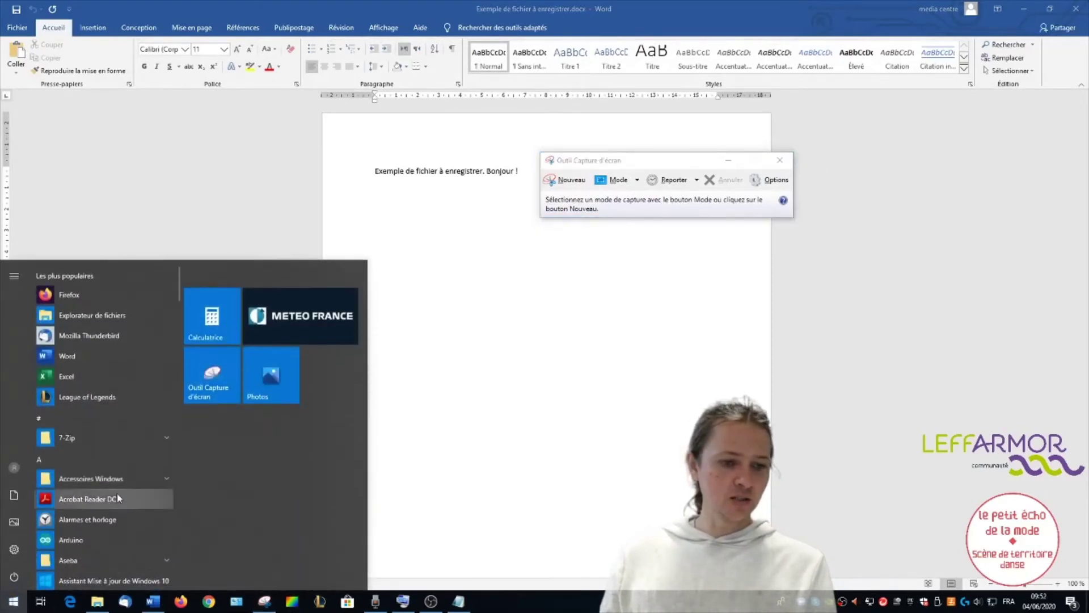
left_click(124, 480)
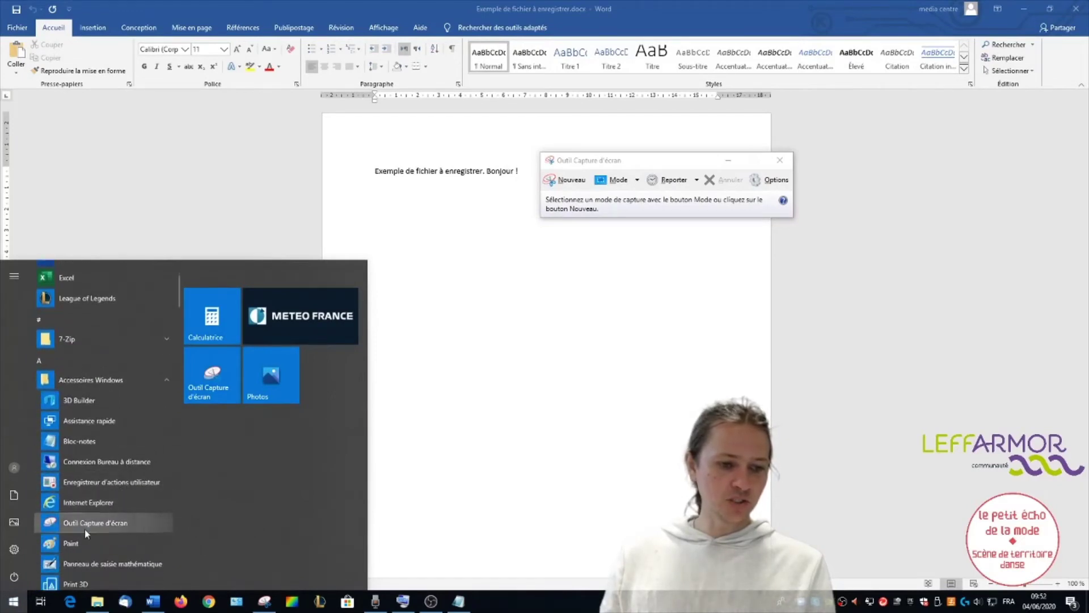
left_click(633, 168)
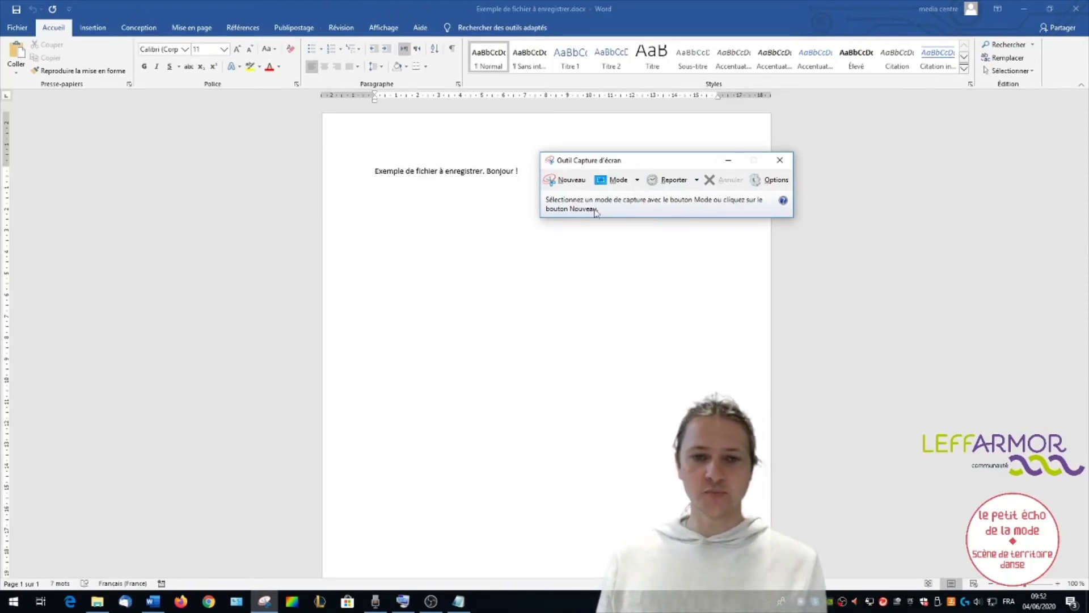
Capture a rectangular area of the Word window covering part of the ribbon and the sentence, and check the file commands.
left_click(570, 183)
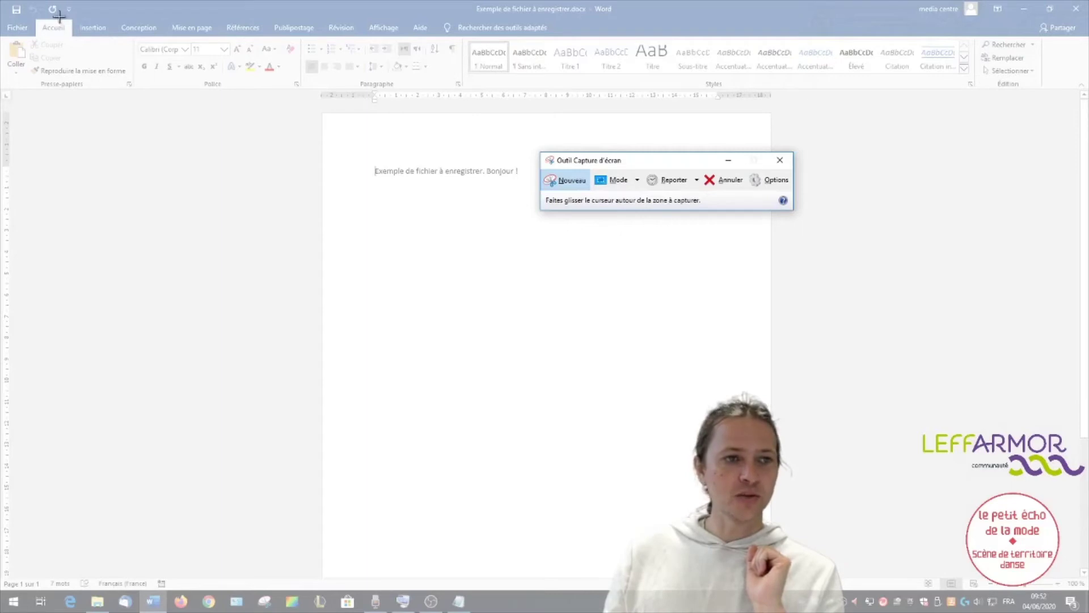
left_click_drag(89, 17, 675, 307)
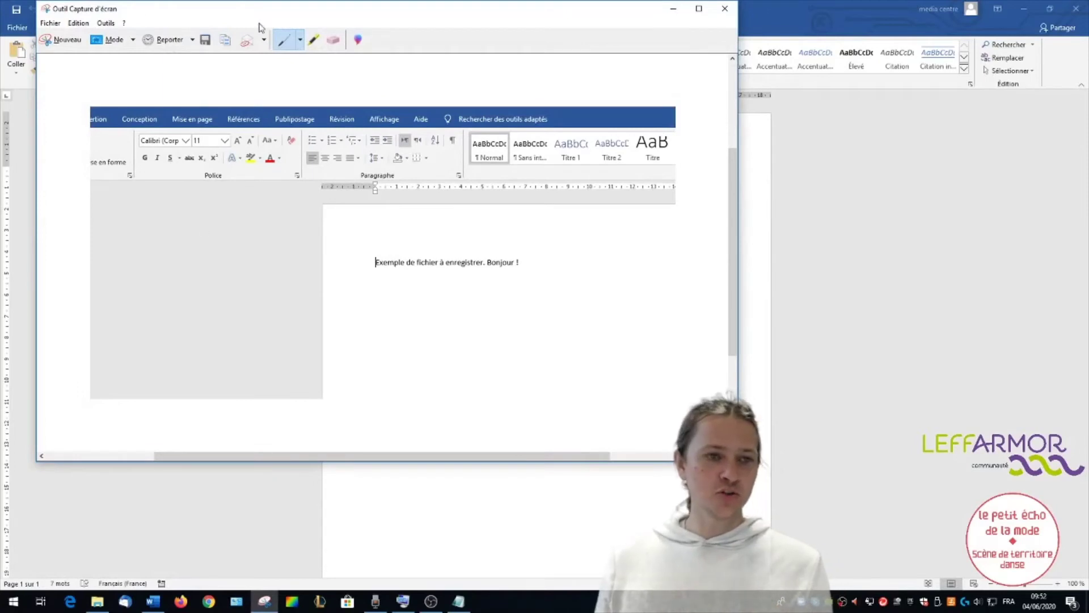
left_click(50, 23)
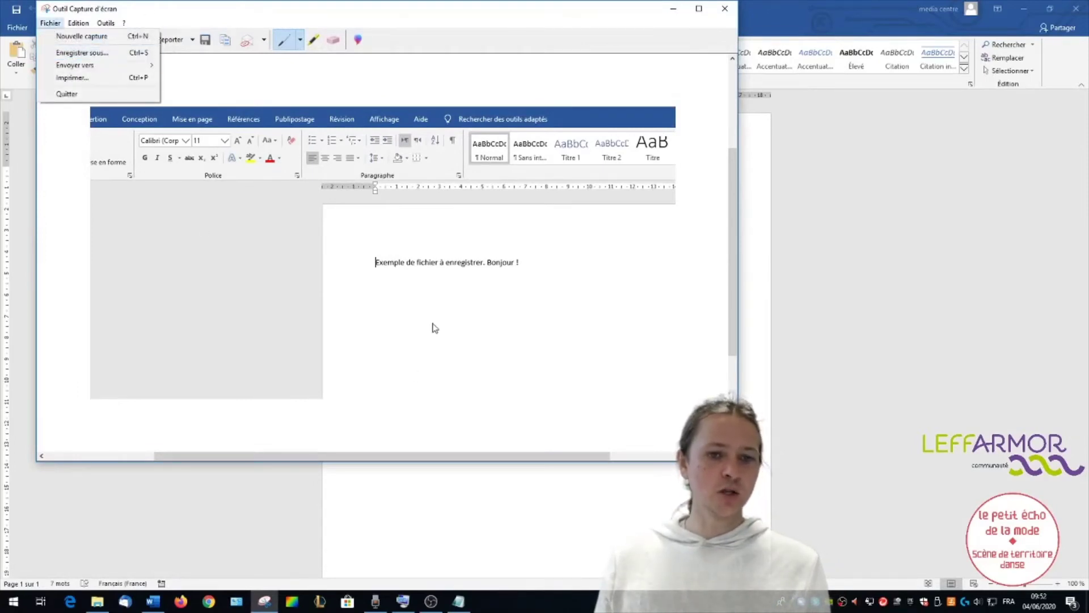
left_click(464, 282)
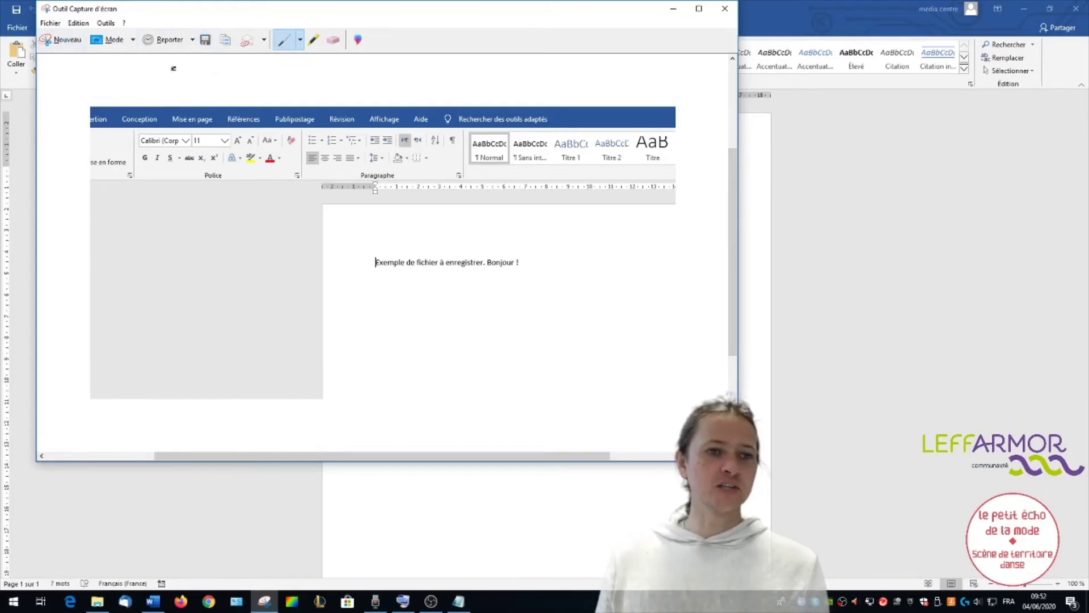
Save the capture as a JPEG named "capture word" in Images > exercice and close the capture tool.
left_click(205, 41)
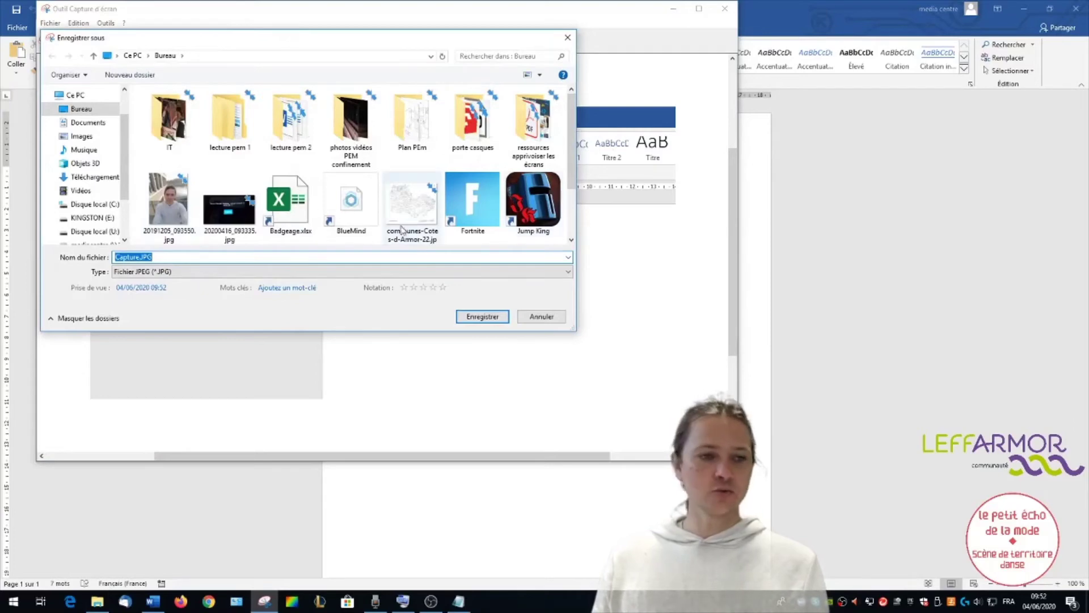
left_click(80, 136)
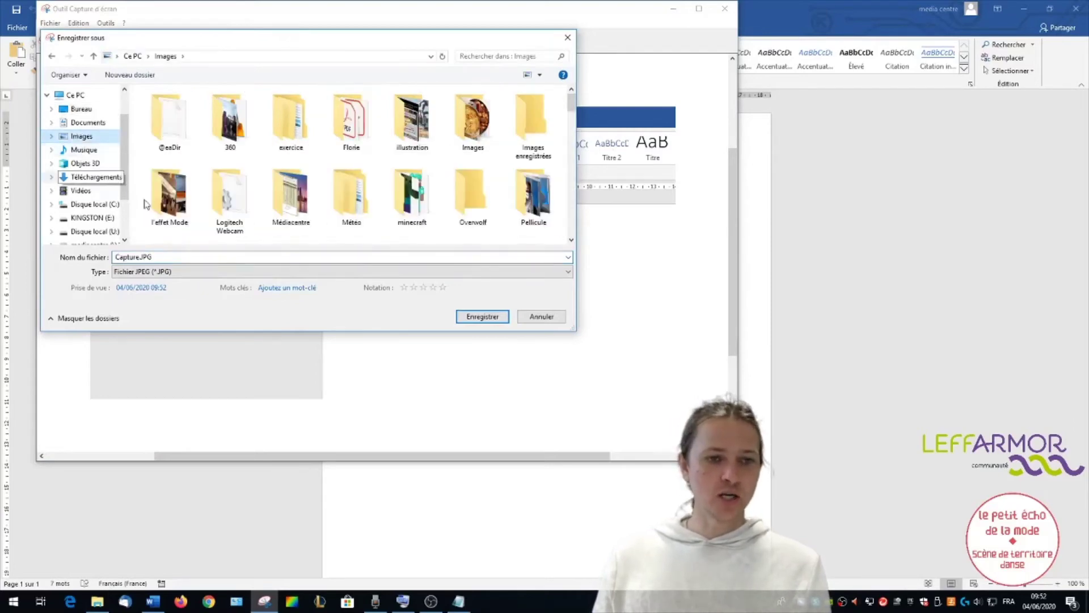
double_click(289, 118)
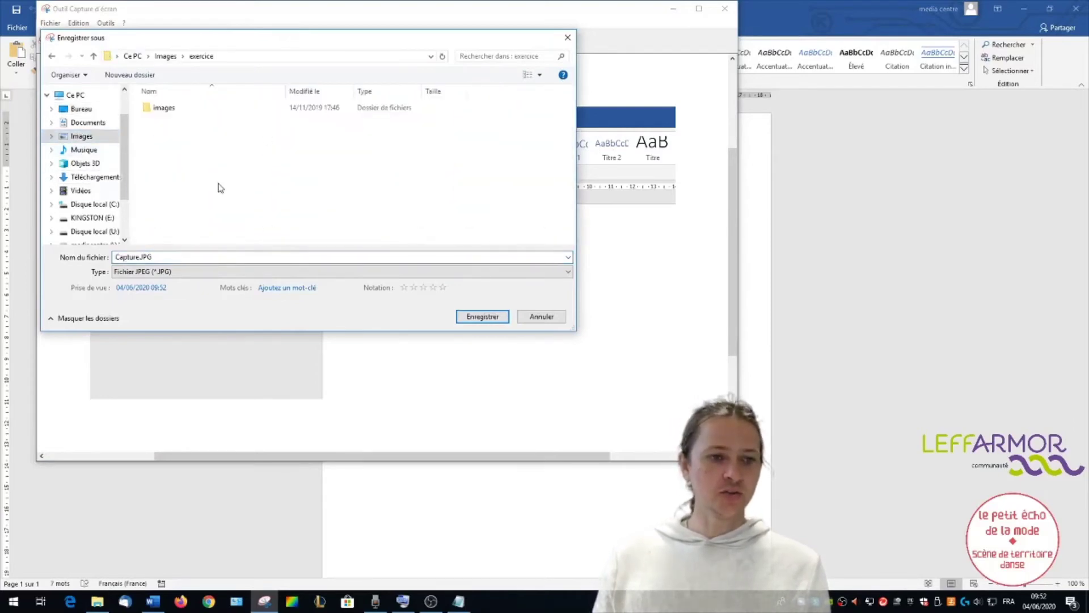
double_click(174, 253)
type("cap")
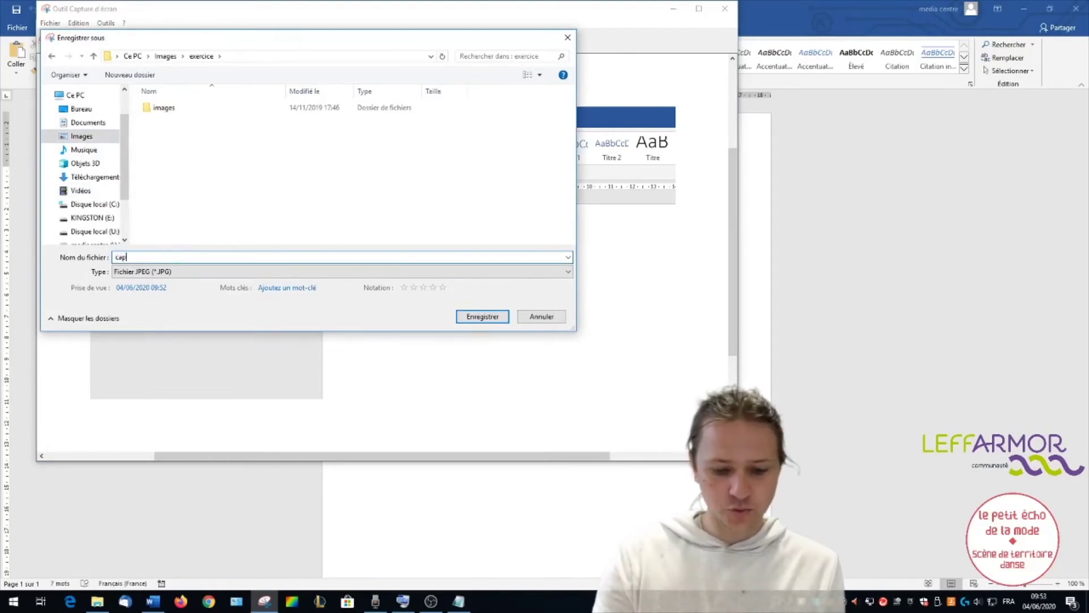
type("ture word")
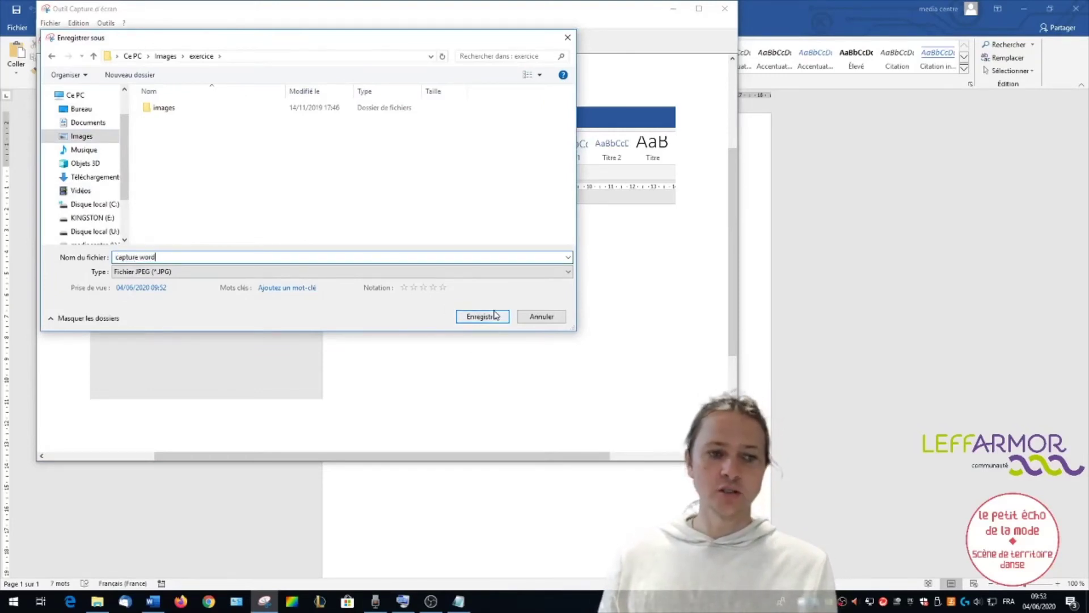
left_click(210, 273)
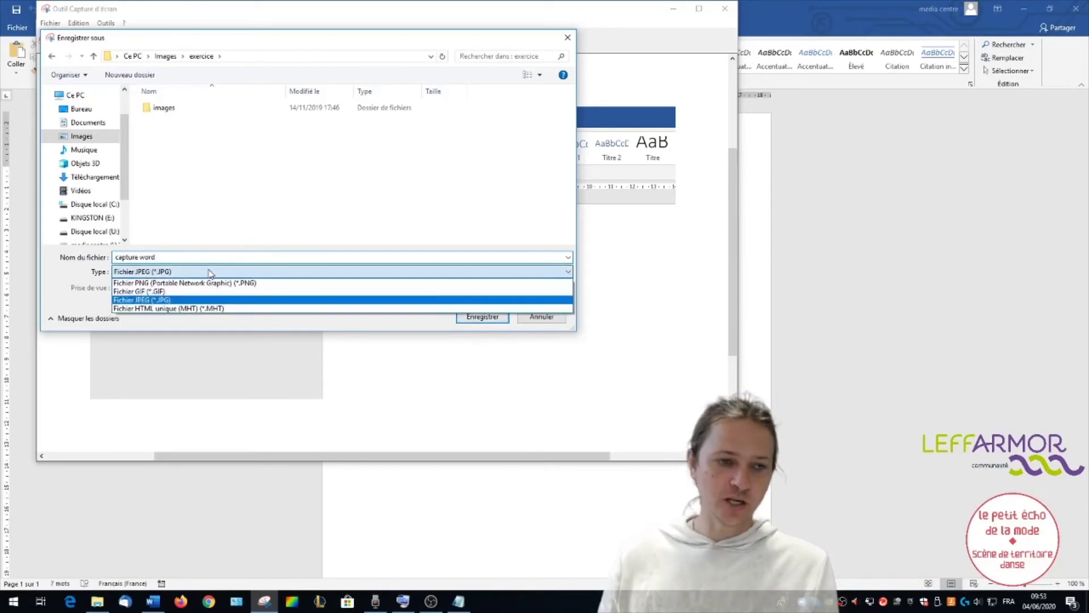
left_click(174, 304)
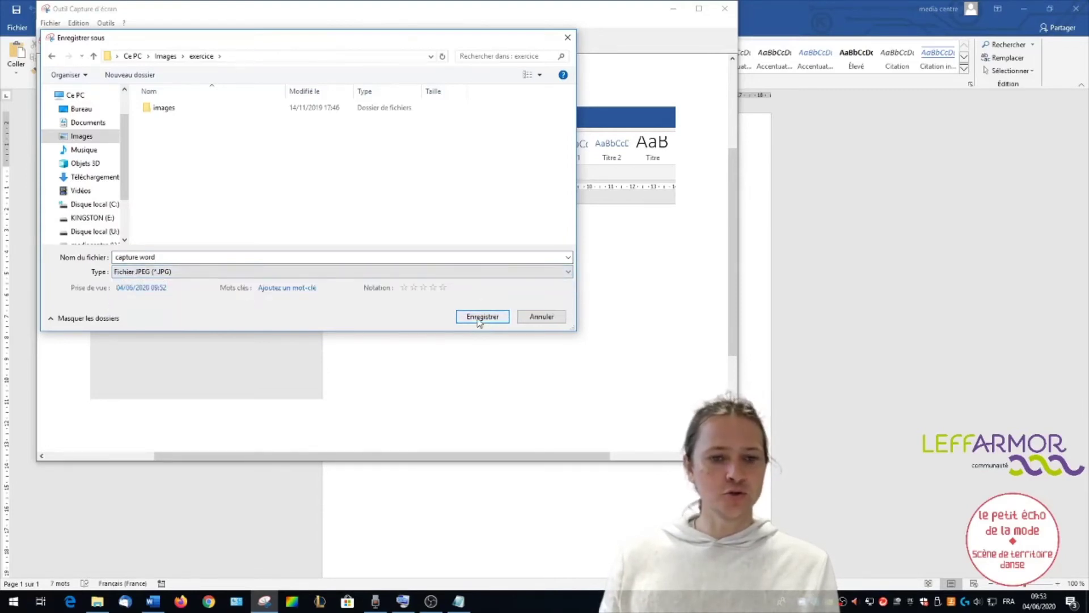
left_click(480, 321)
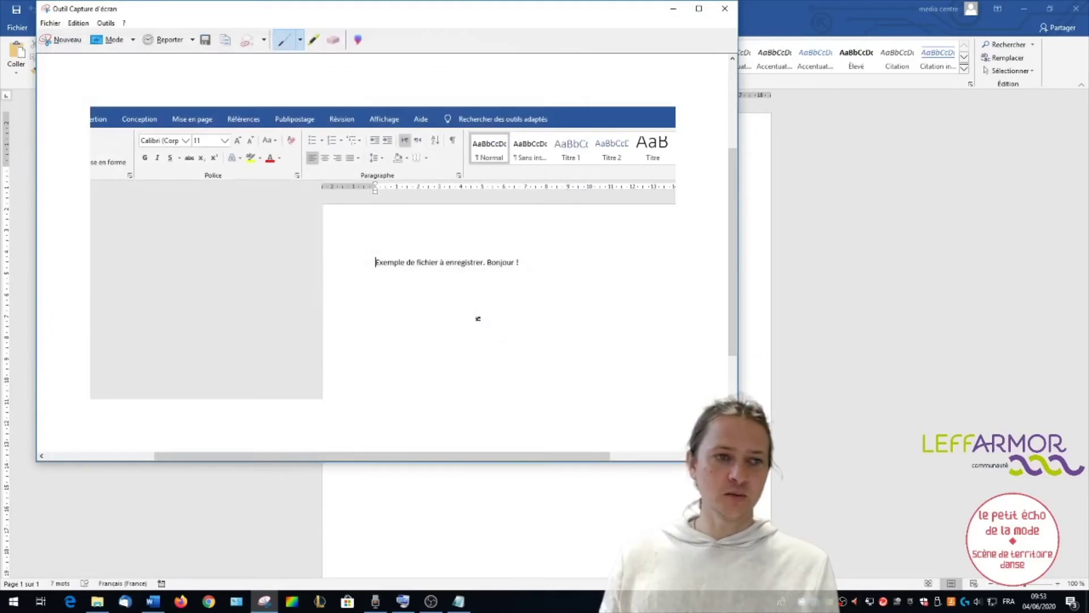
left_click(725, 9)
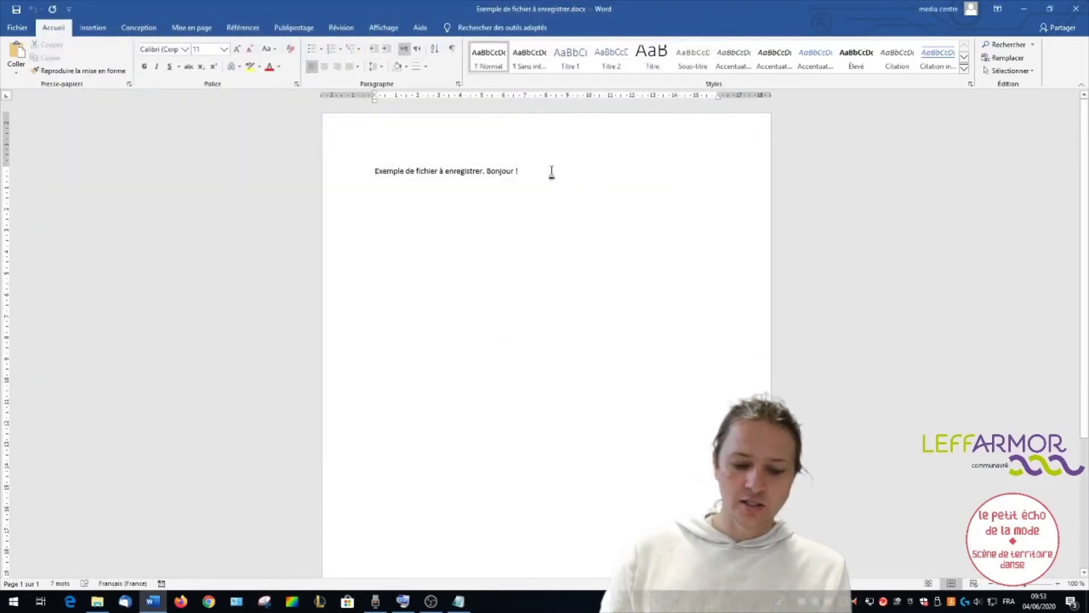
Append "bonsoir !" to the sentence in the Word document and save it under its existing name.
type("bon")
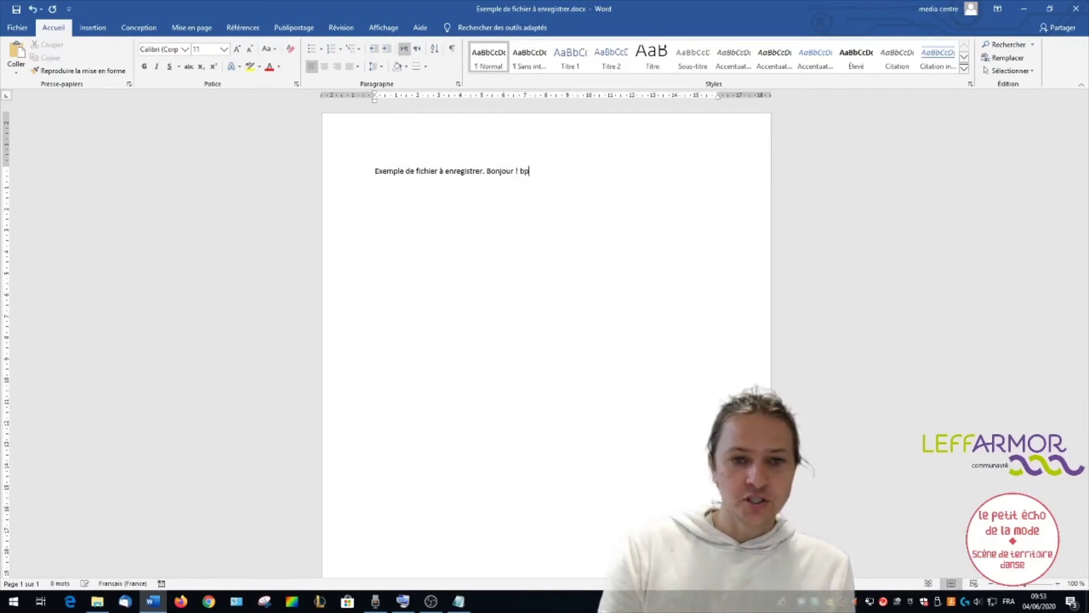
type("soir ")
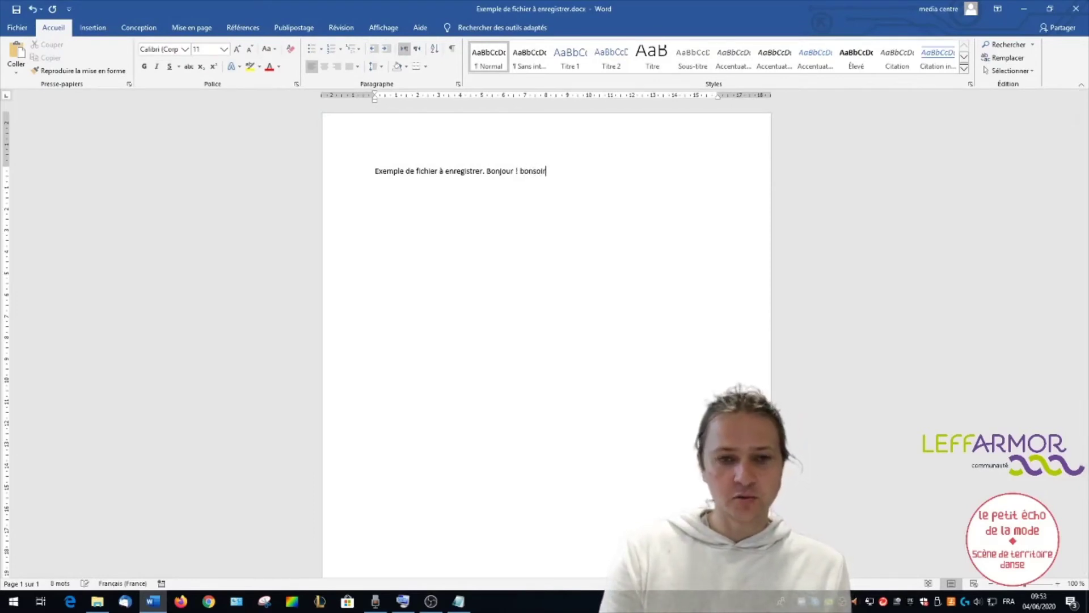
type("!")
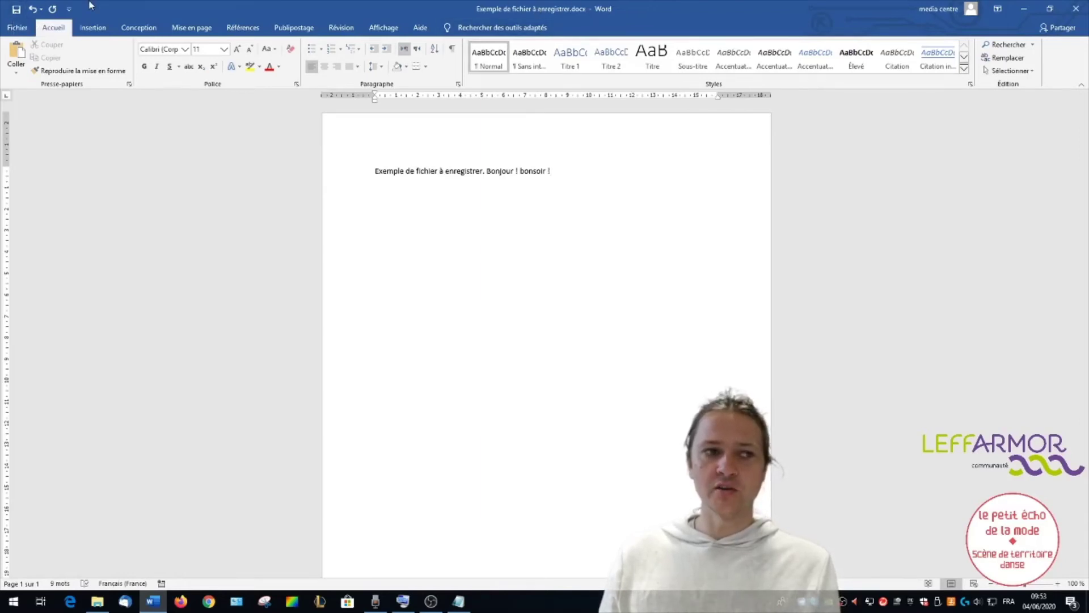
left_click(16, 9)
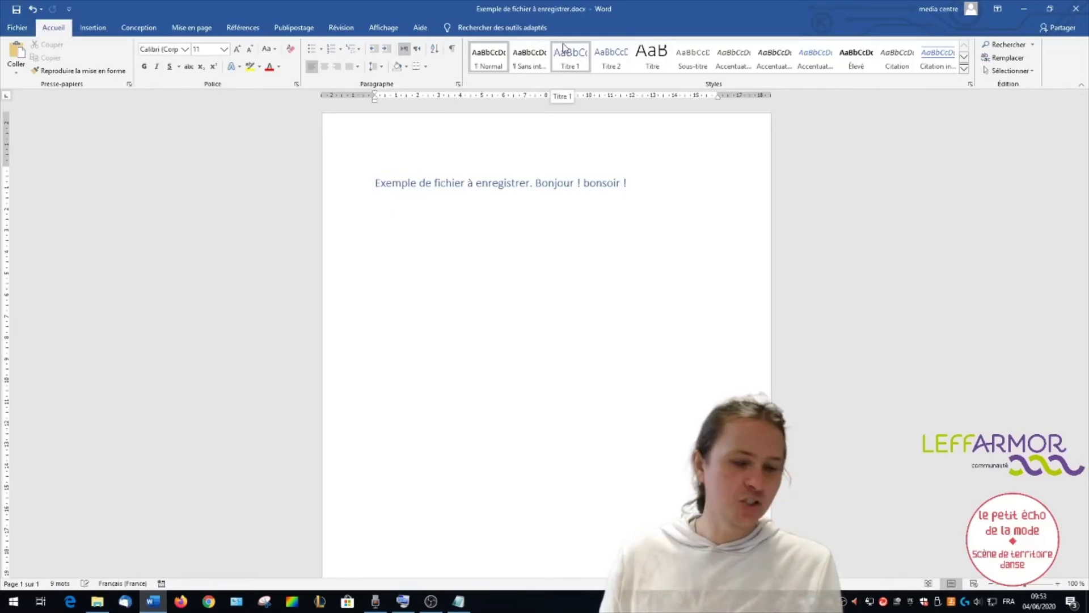
Close the Word document and the exercices folder window.
left_click(1077, 9)
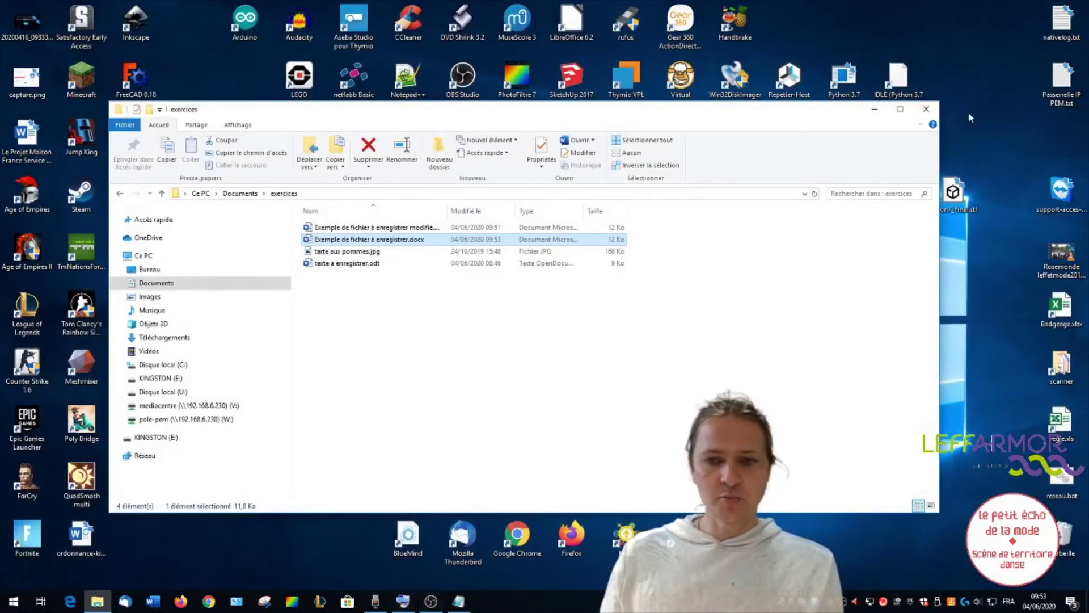
left_click(926, 109)
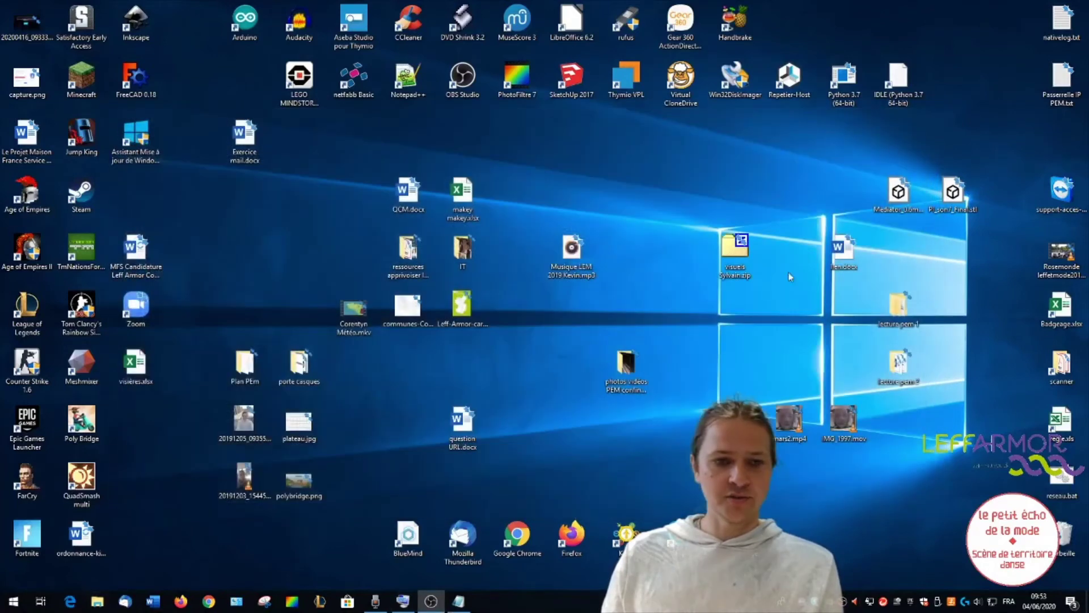
Open Enregistreur vocal and locate its entry among the installed programs.
left_click(375, 601)
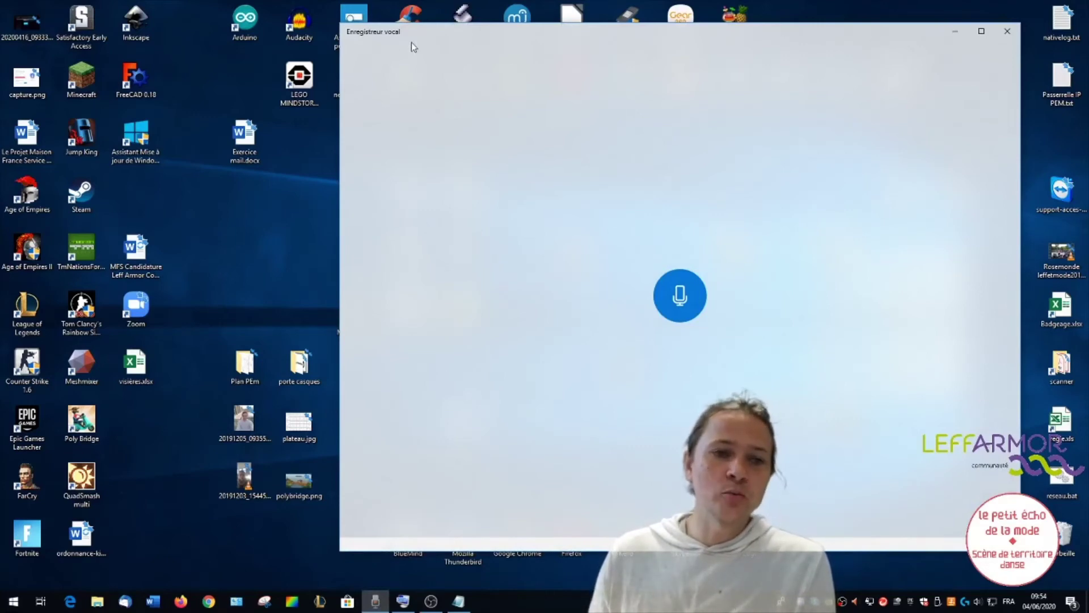
left_click(13, 602)
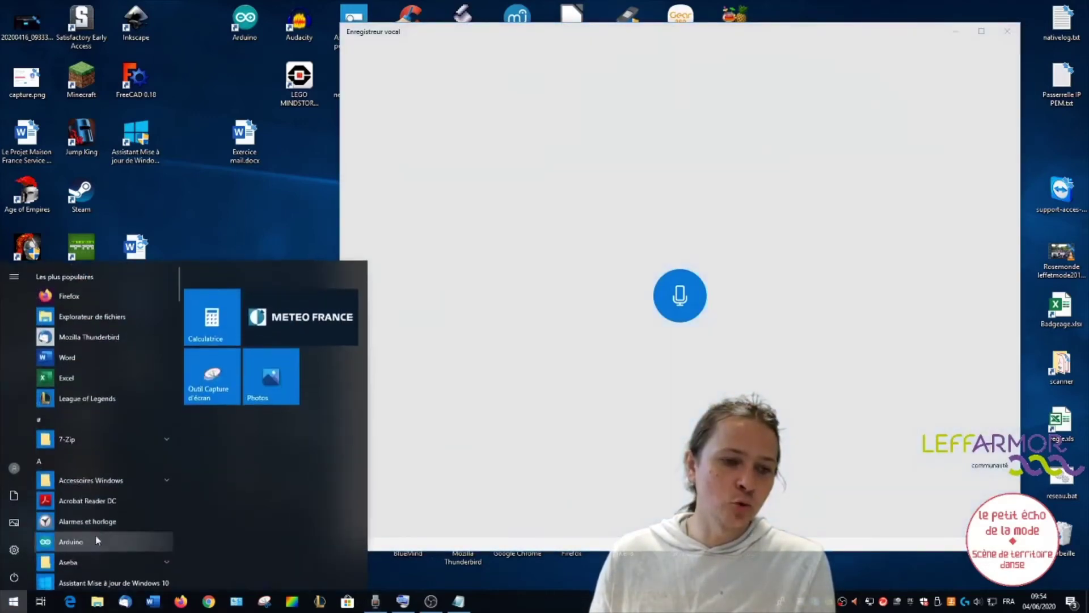
scroll(96, 528, "down", 3)
scroll(95, 500, "down", 6)
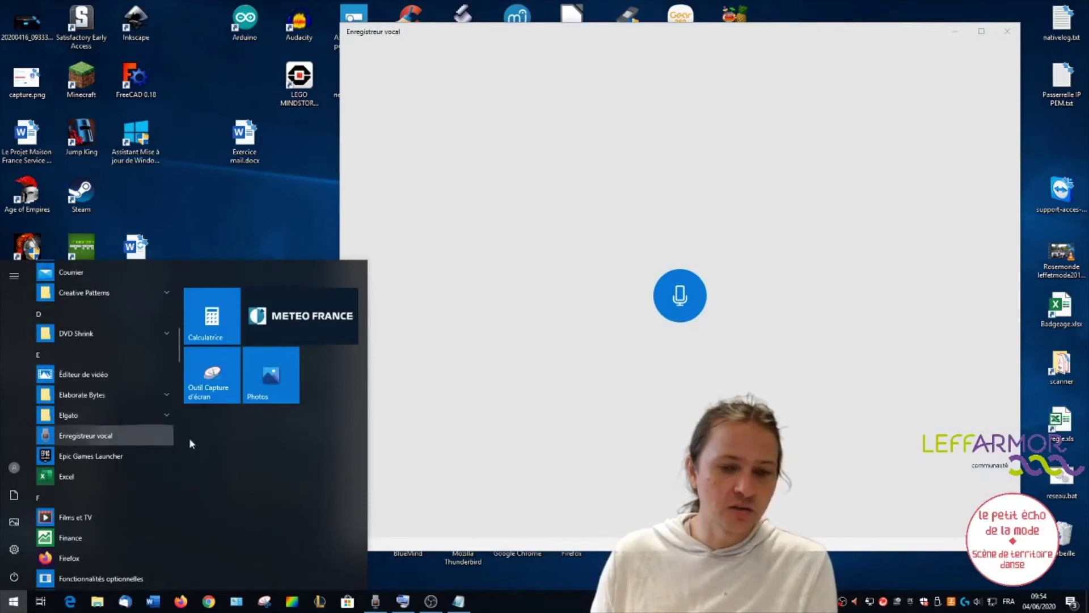
Record a voice clip about 8 seconds long in Enregistreur vocal.
left_click(538, 200)
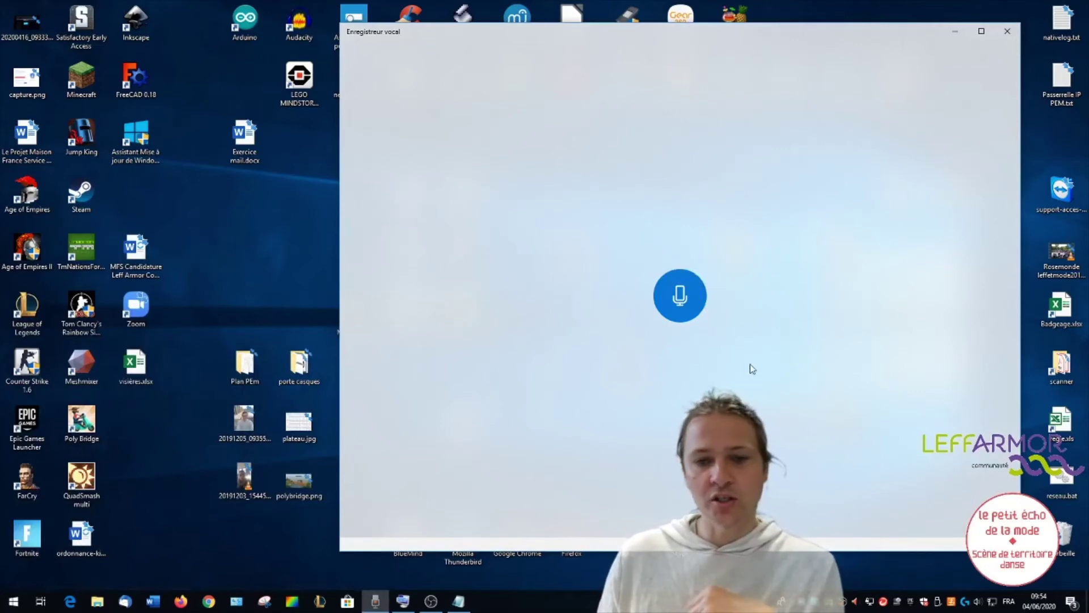
left_click(681, 297)
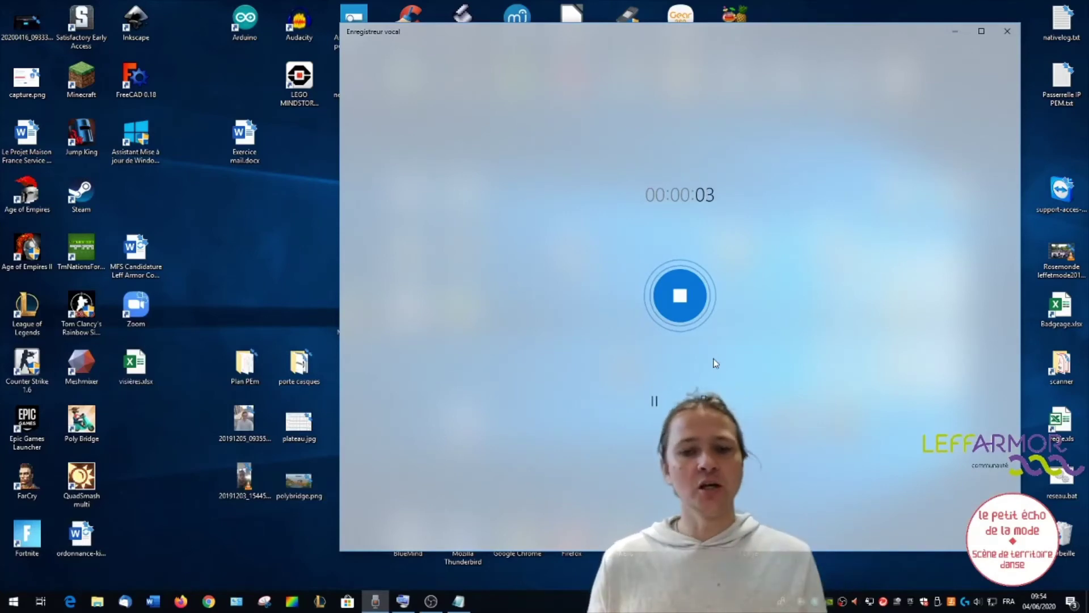
left_click(680, 296)
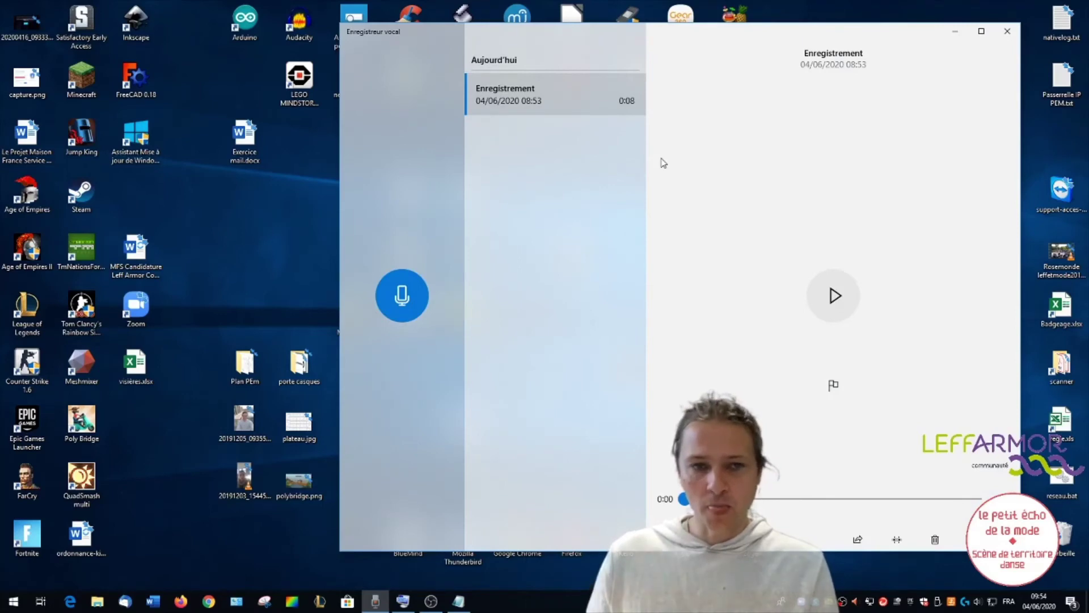
Open the file location of the new recording and select its audio file.
right_click(565, 96)
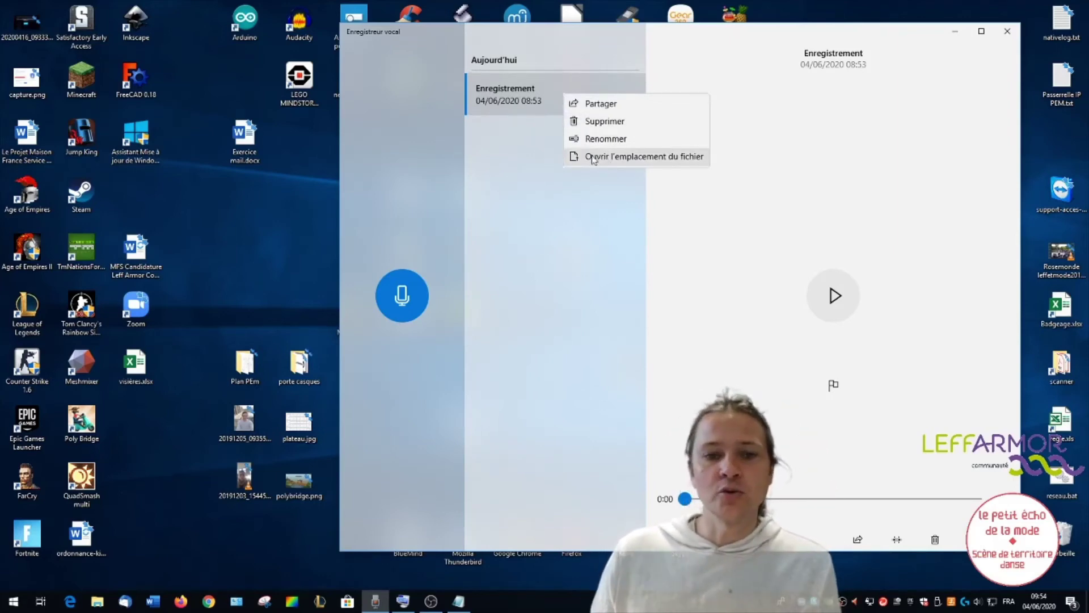
left_click(643, 158)
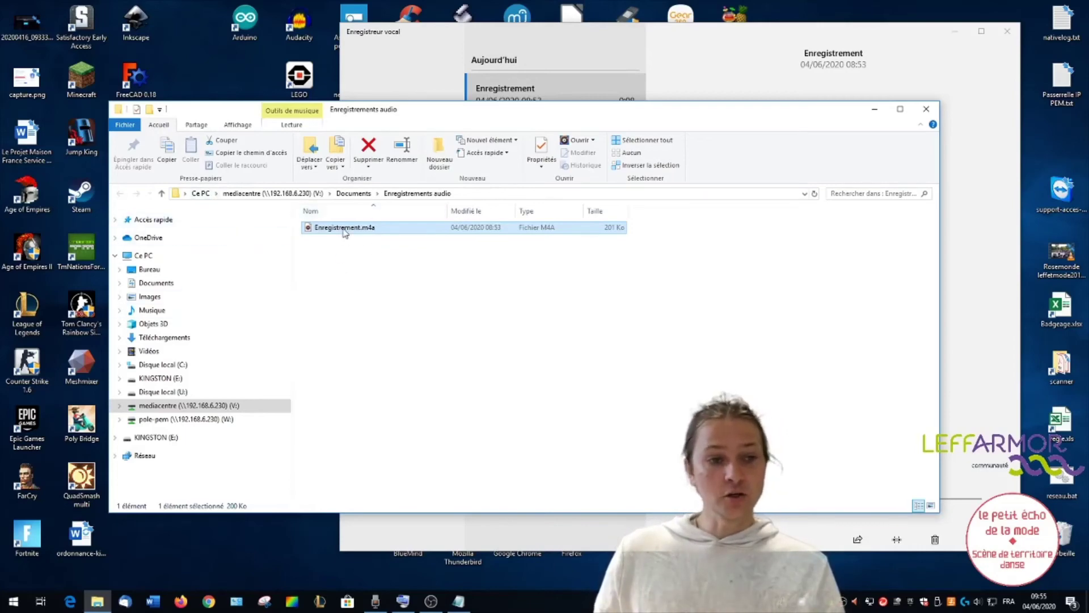
mouse_move(345, 229)
left_mouse_down()
mouse_move(331, 255)
mouse_move(190, 283)
mouse_move(307, 258)
mouse_move(340, 236)
left_mouse_up()
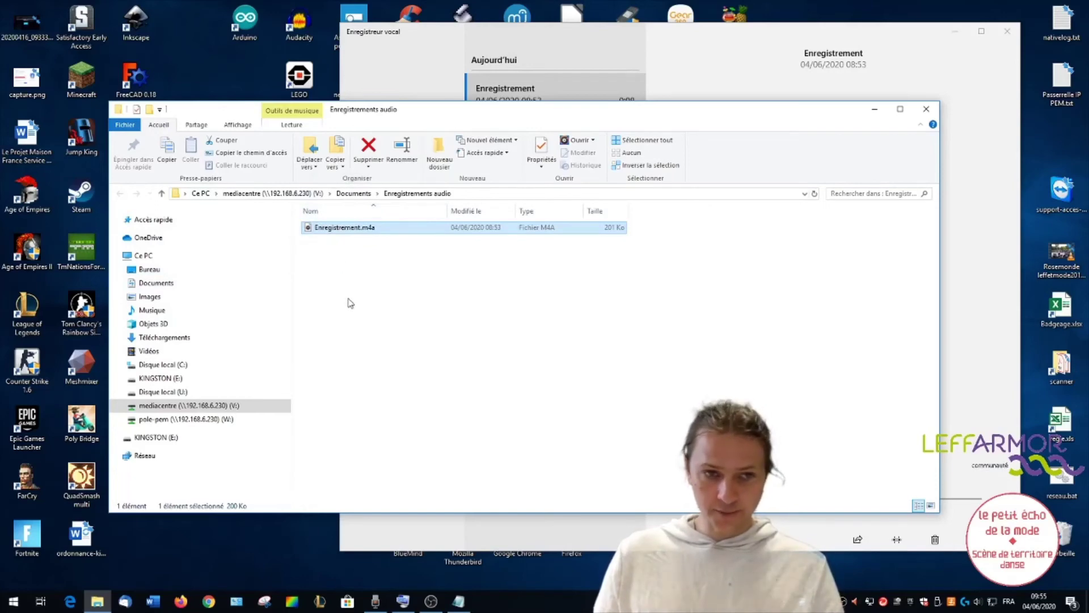
Rename the recording file as exercice.m4a, and close the folder and voice recorder windows.
right_click(342, 233)
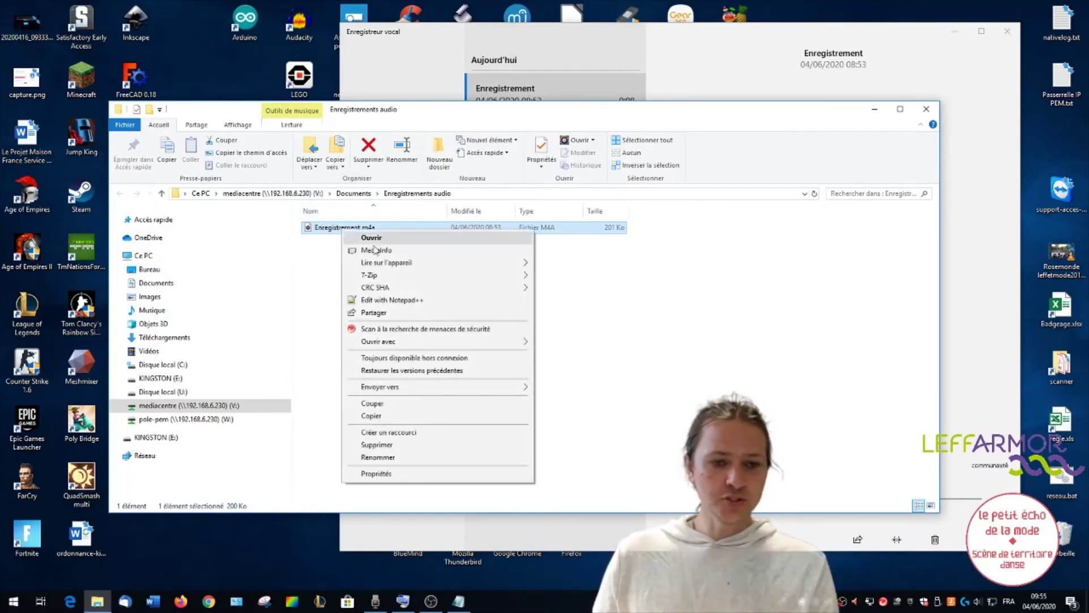
left_click(403, 458)
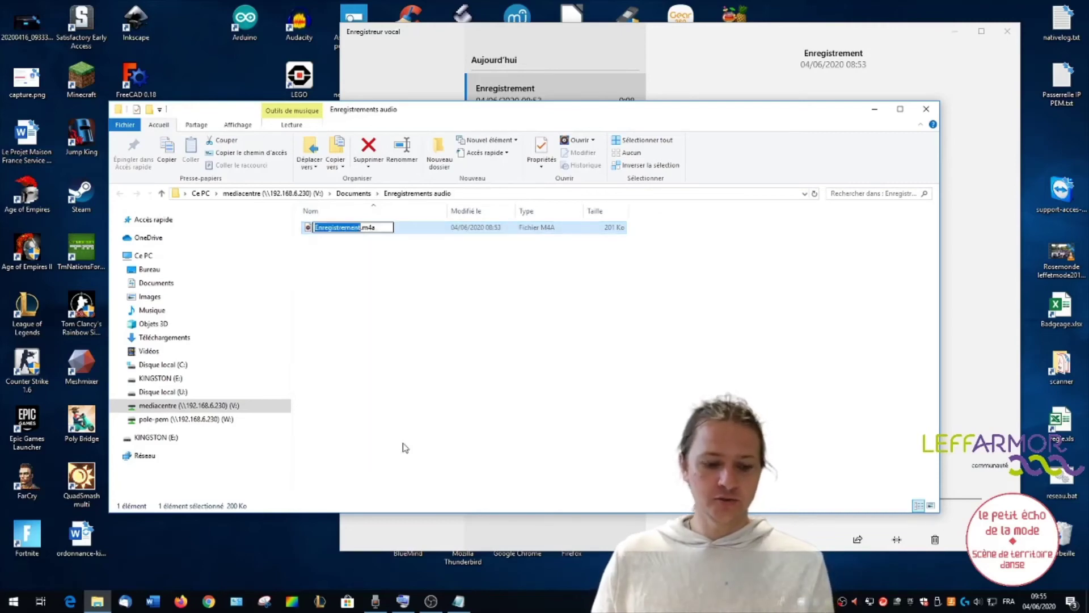
type("exerc")
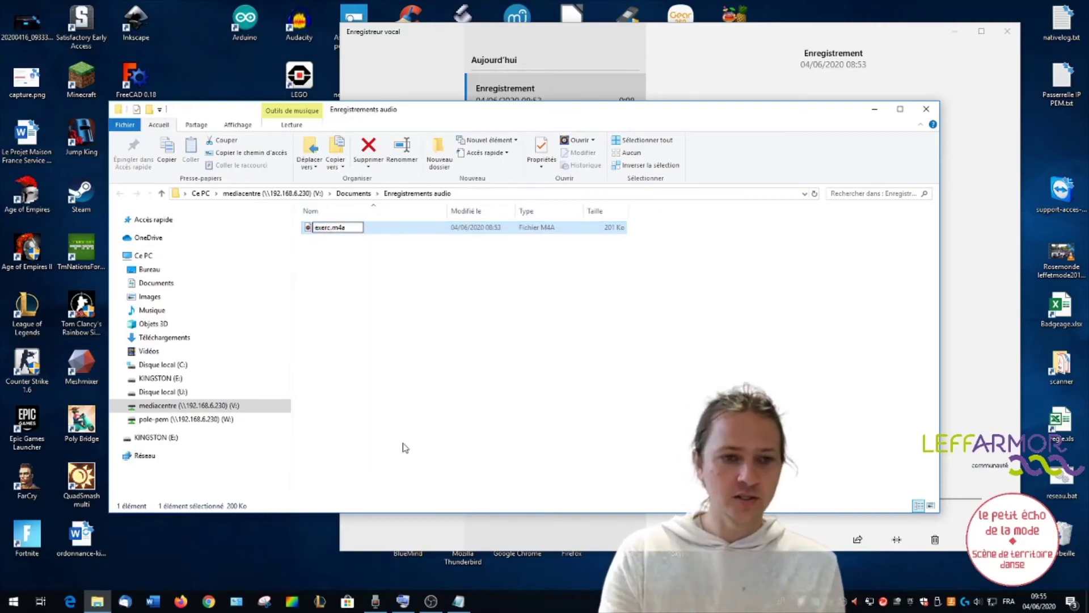
type("ice")
key("Return")
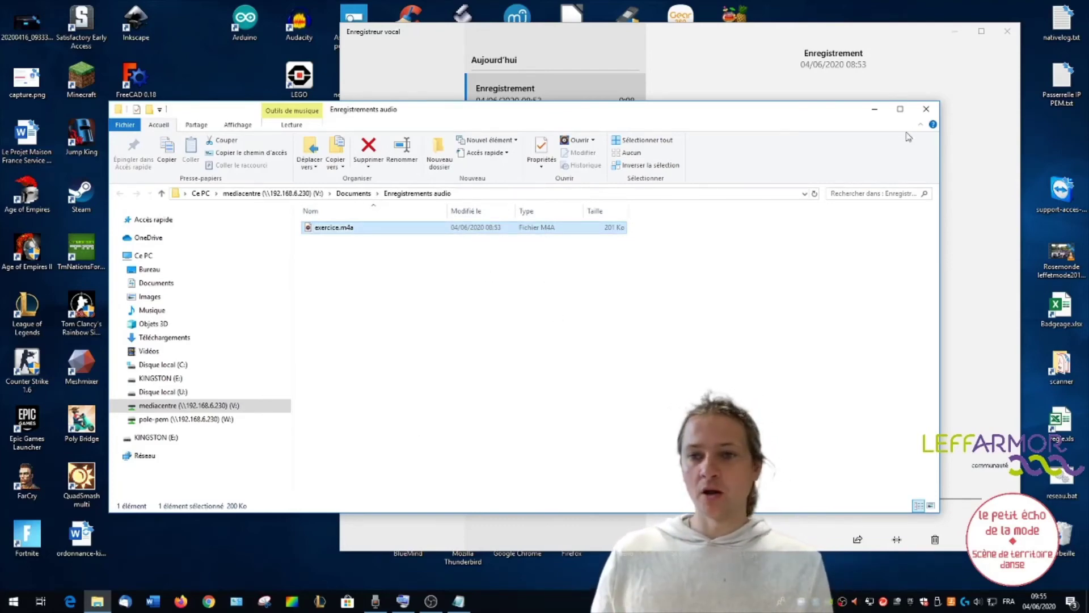
left_click(926, 110)
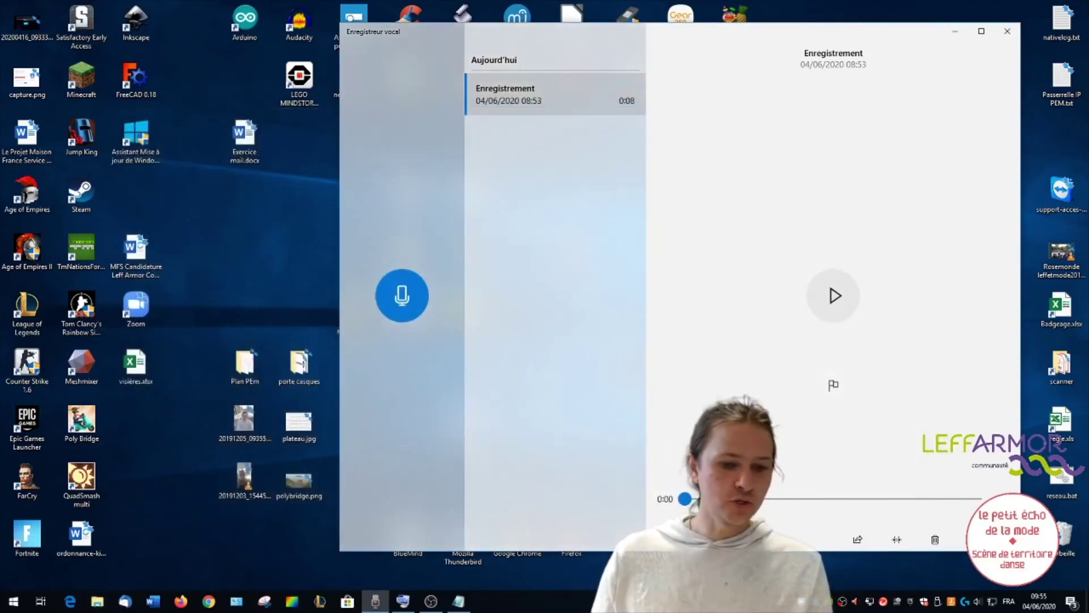
left_click(1008, 32)
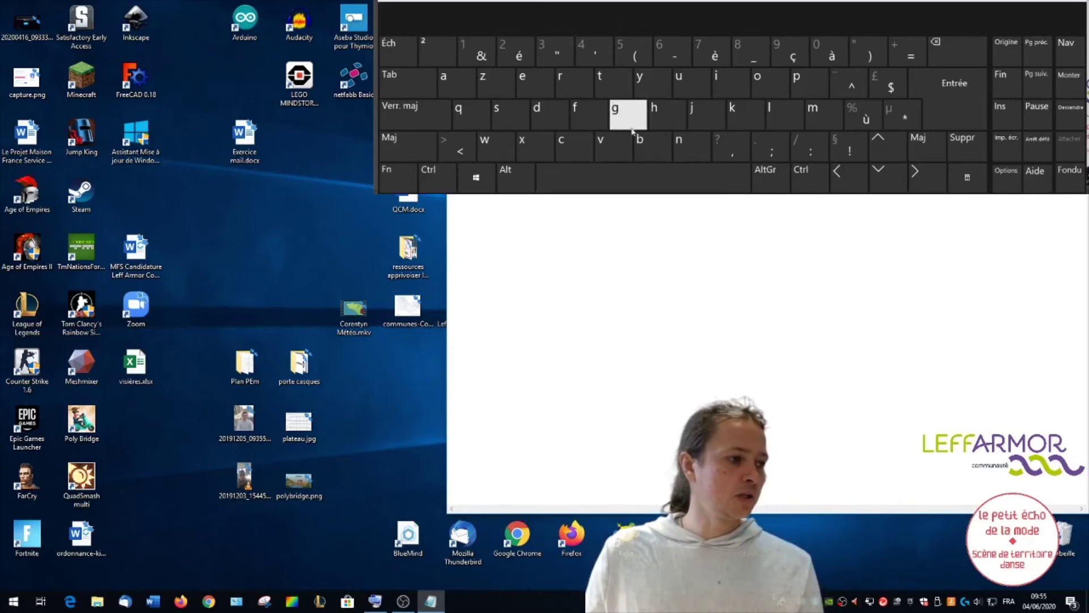
Start saving the Notepad text and choose the exercices folder in Documents as its location.
left_click(521, 115, "ctrl")
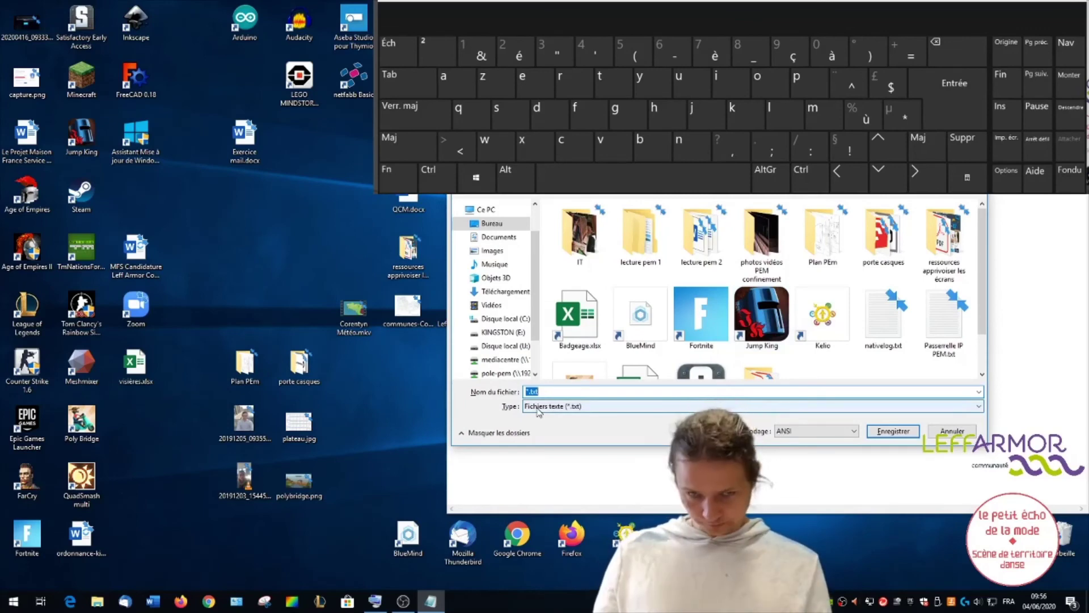
left_click(498, 237)
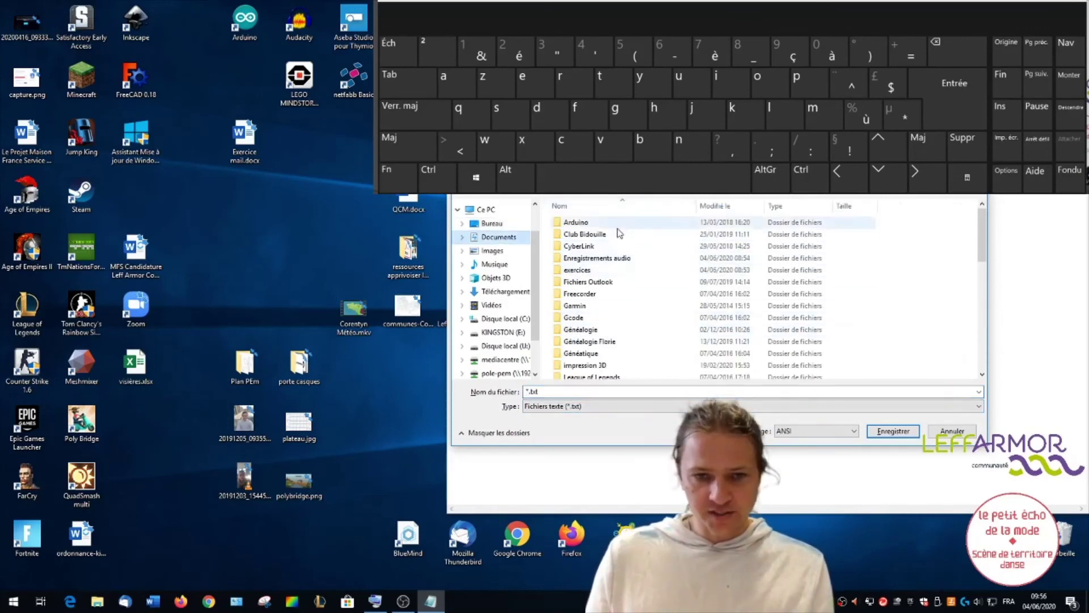
double_click(615, 271)
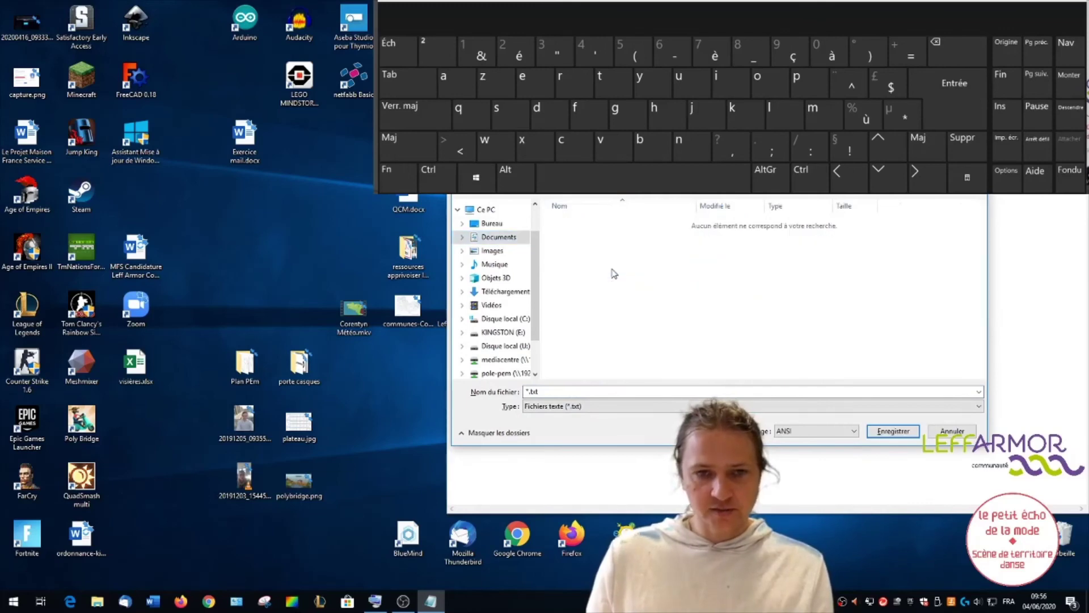
Name the text file "Exemple de fichier à enregistrer" without the docx extension and save it as Fichiers texte (*.txt).
left_click(599, 392)
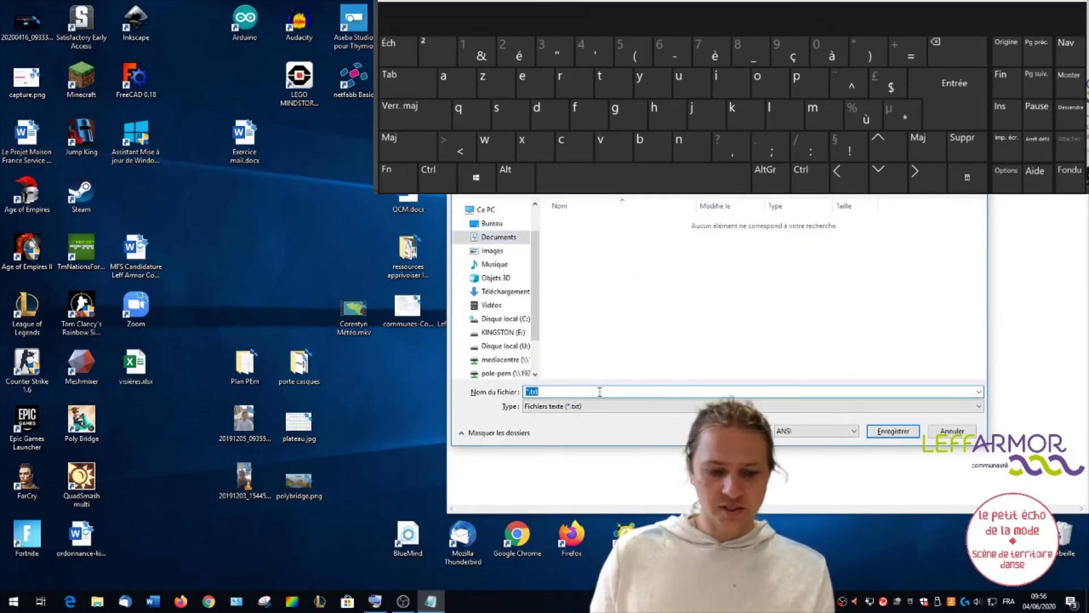
type("exemple")
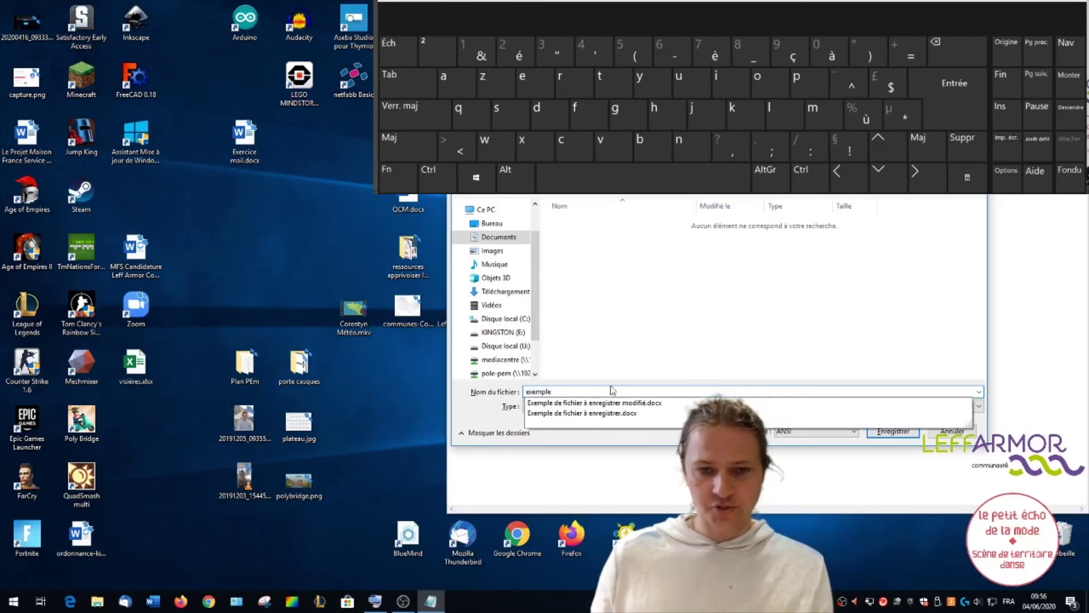
left_click(612, 415)
left_click(645, 392)
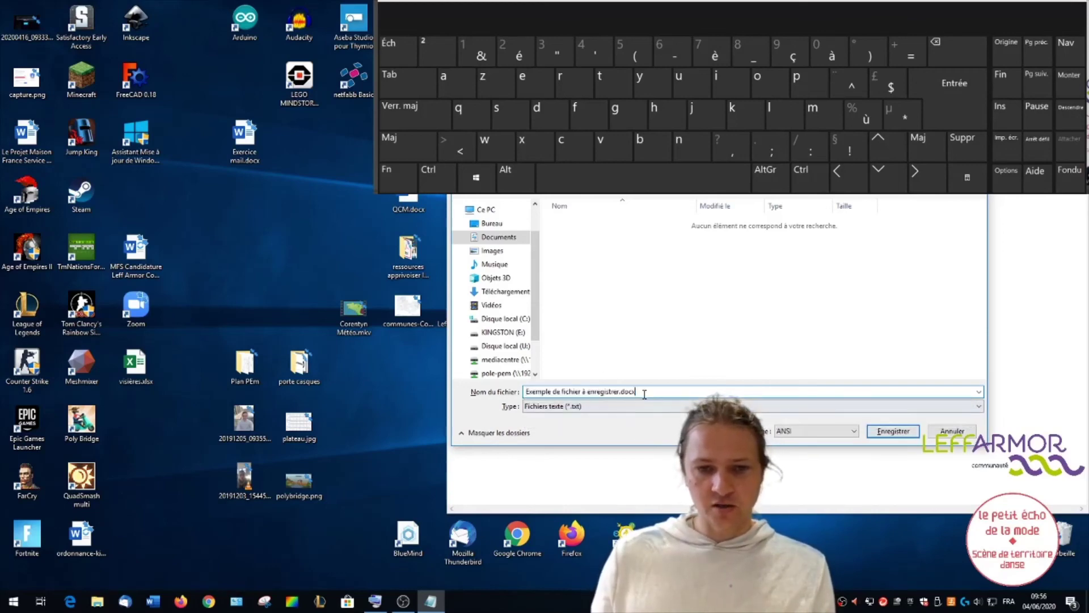
key("BackSpace")
key("BackSpace")
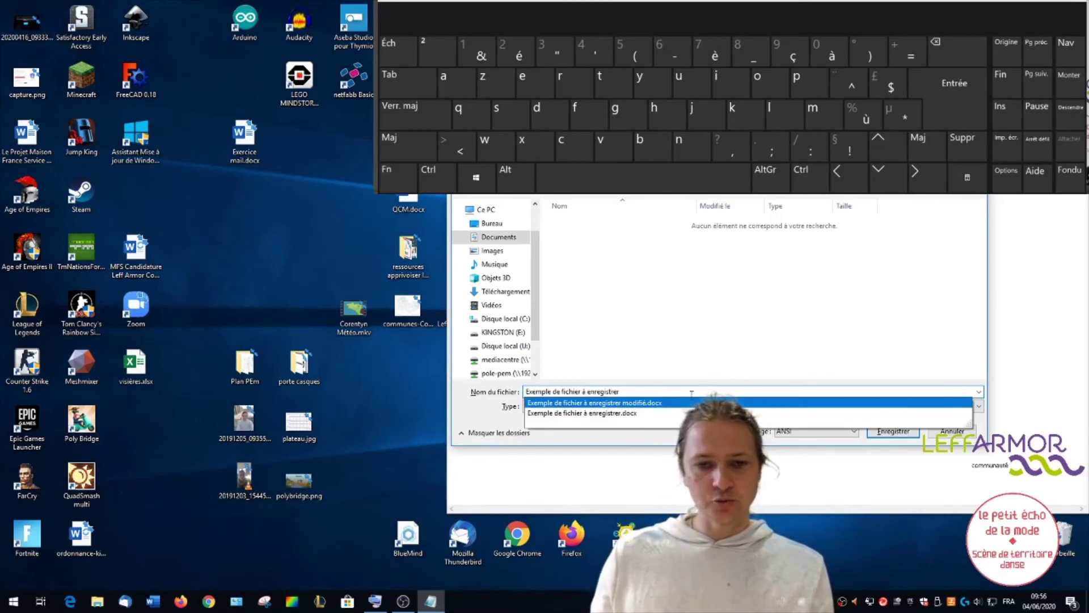
left_click(710, 362)
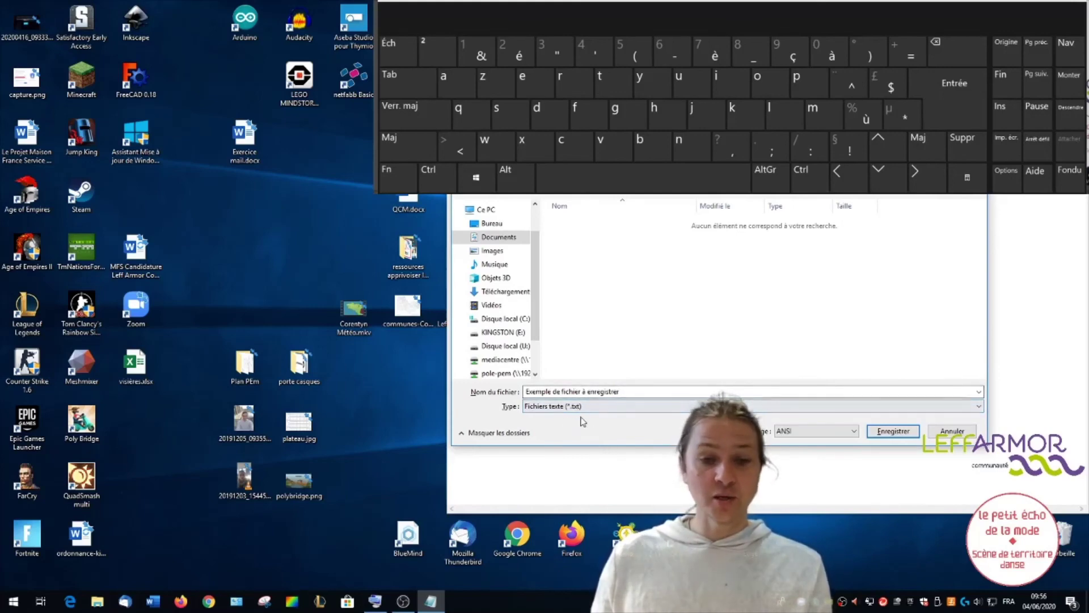
left_click(903, 433)
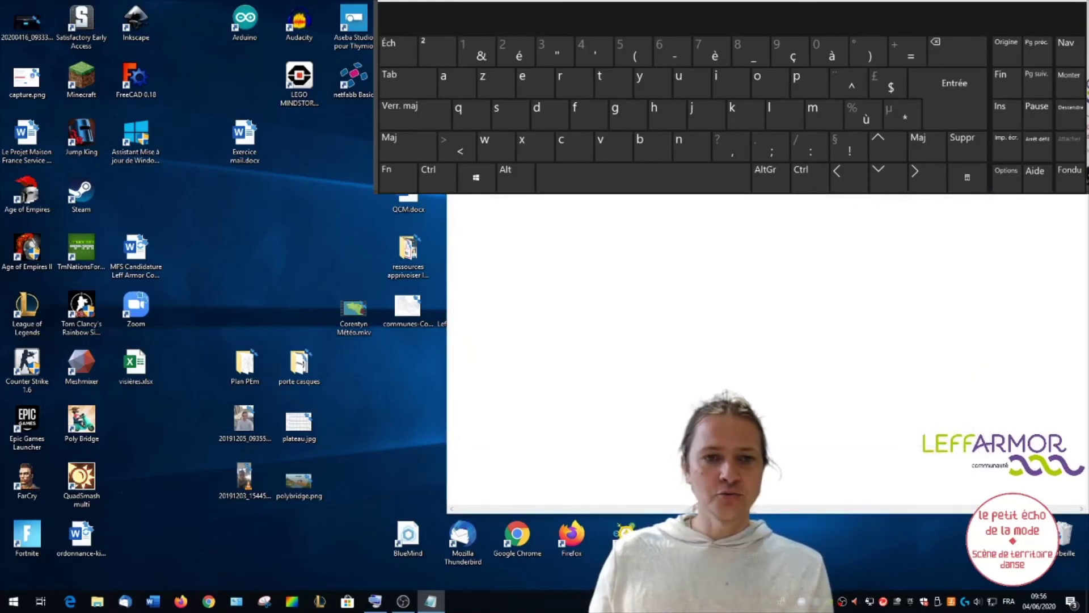
left_click(461, 125)
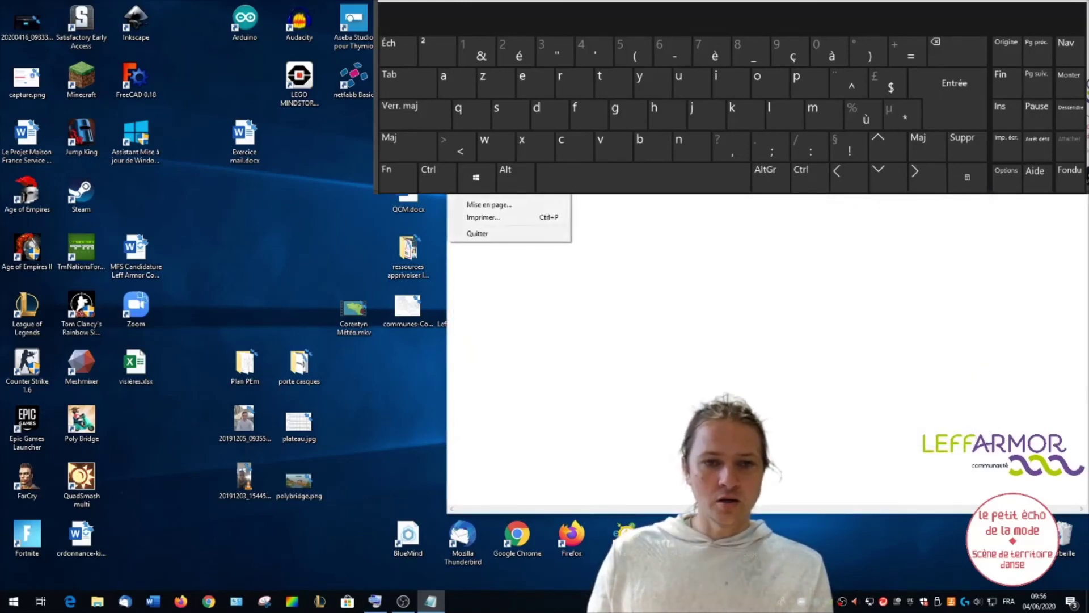
left_click(766, 238)
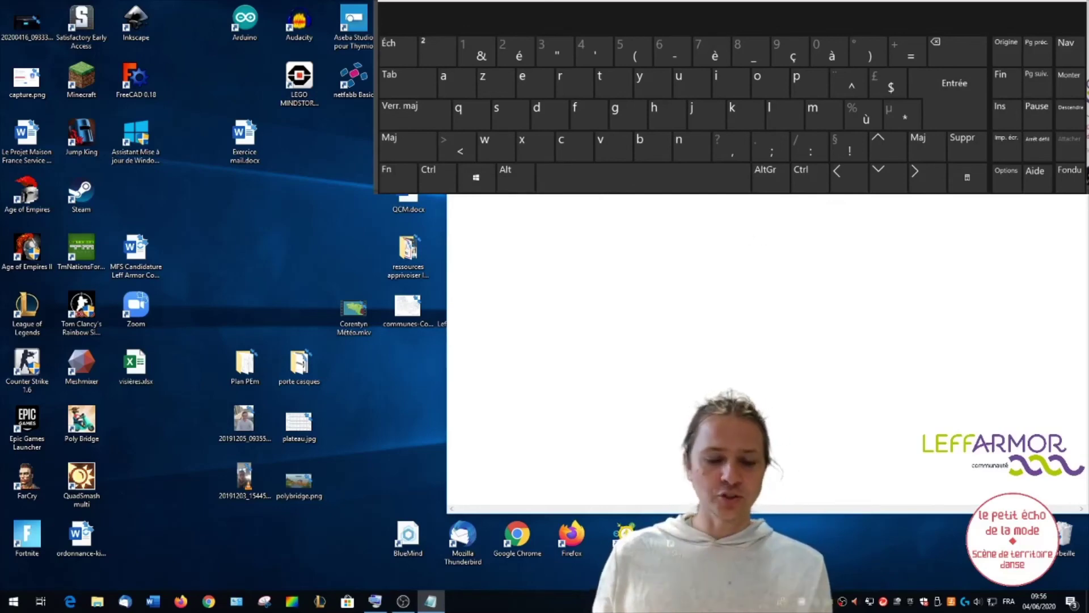
key("ctrl")
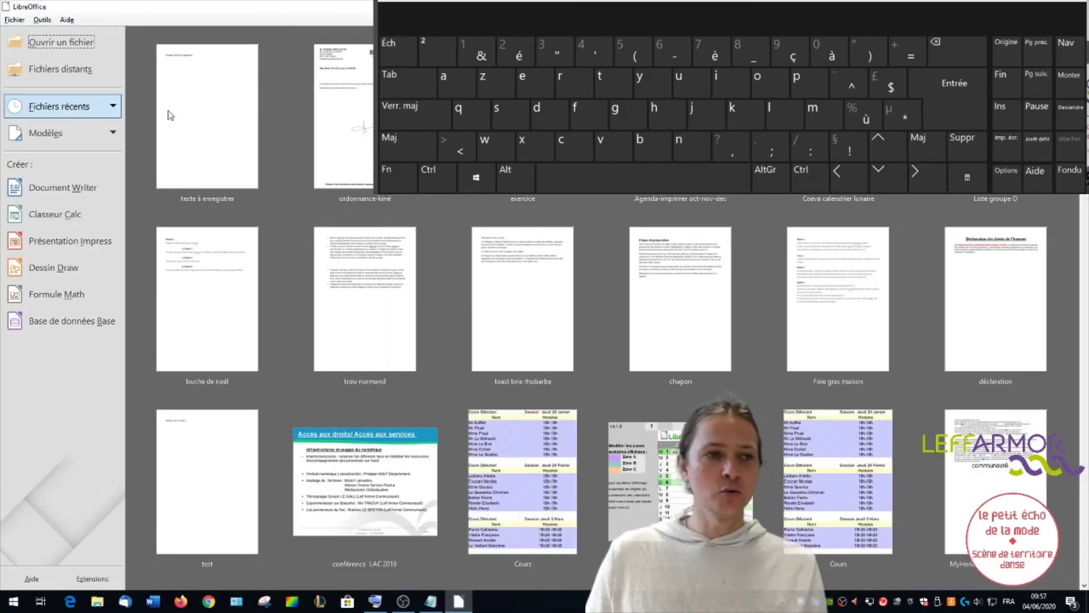
Create a blank Writer document in LibreOffice, bring up its Save As dialog and dismiss it without saving.
left_click(65, 193)
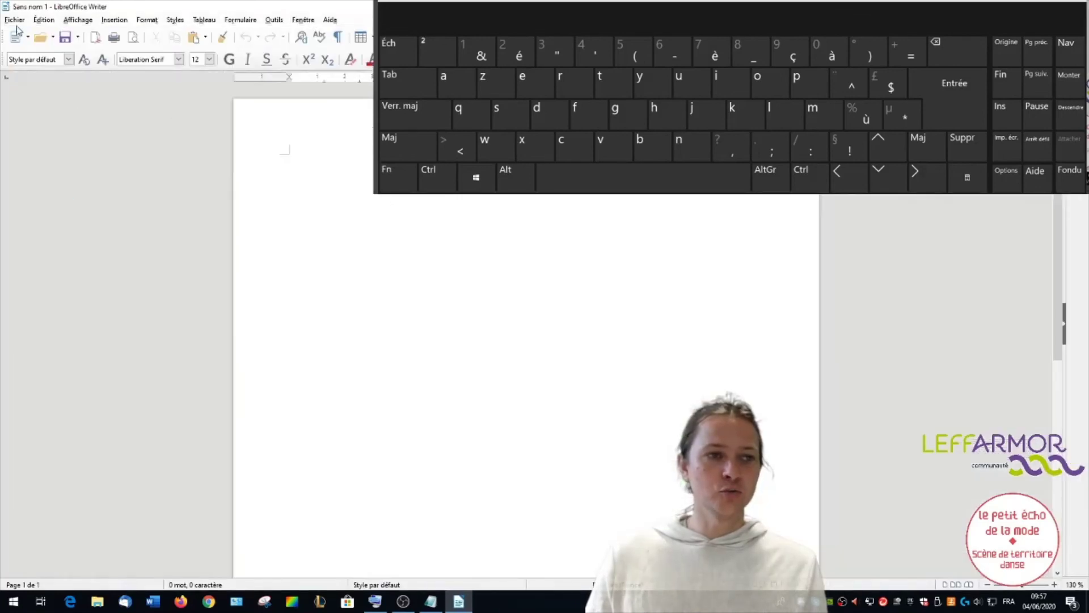
left_click(15, 20)
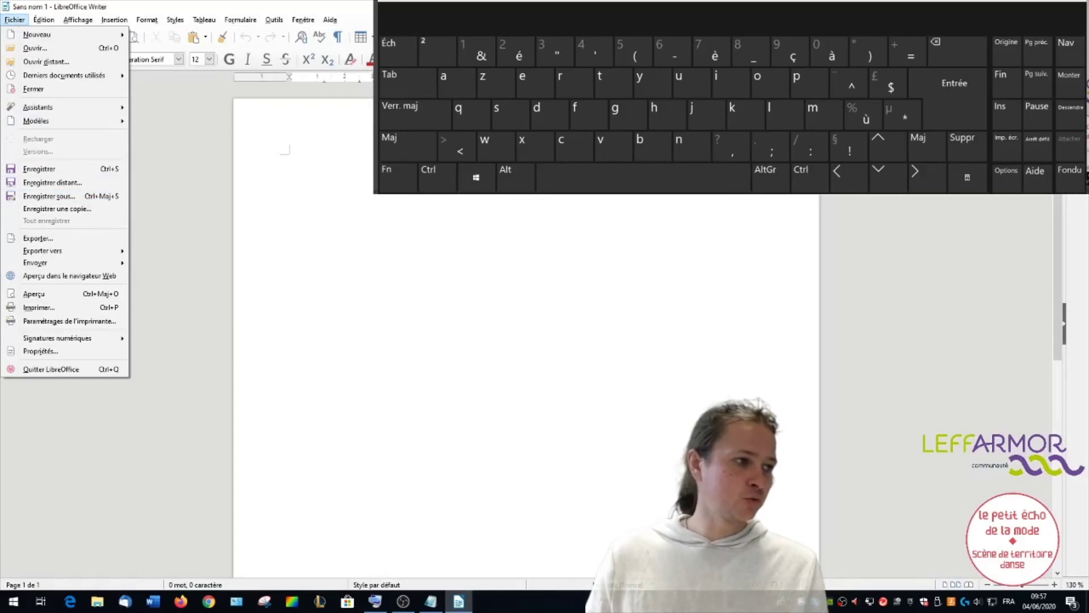
key("ctrl")
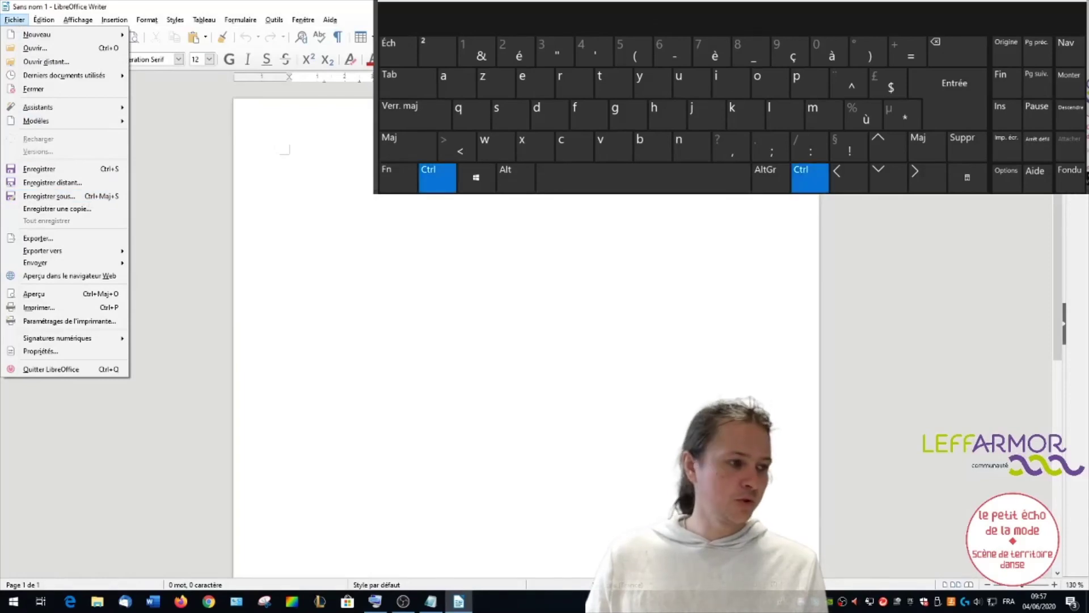
key("shift")
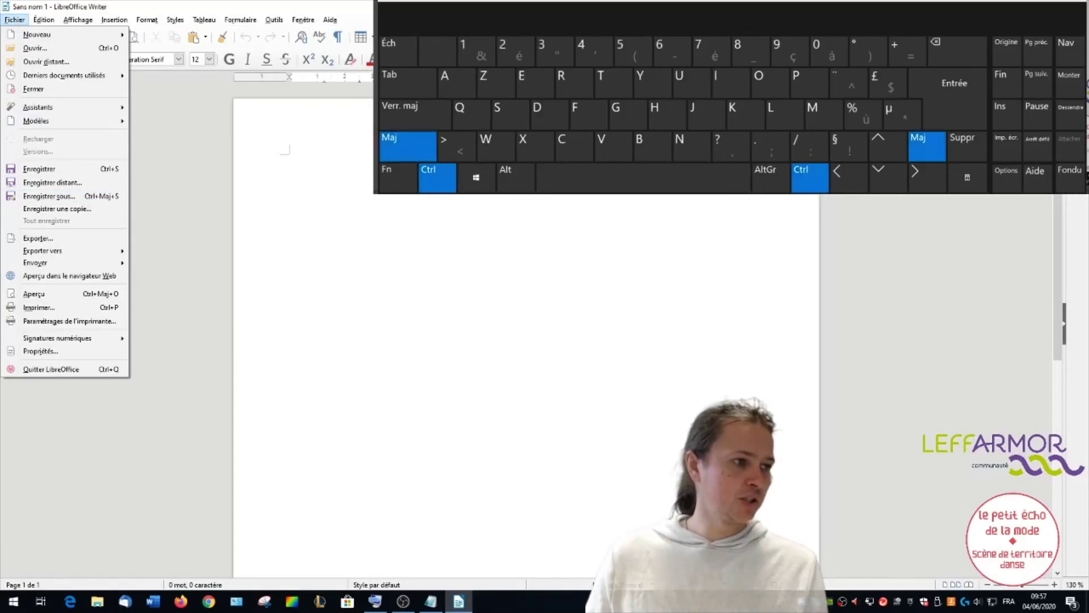
left_click(499, 111)
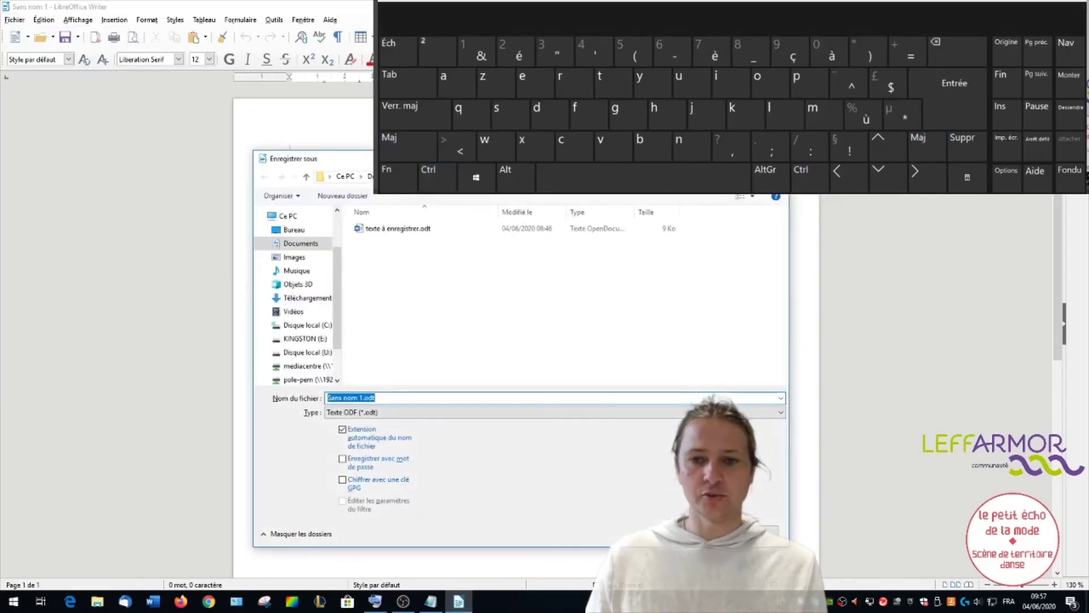
key("Escape")
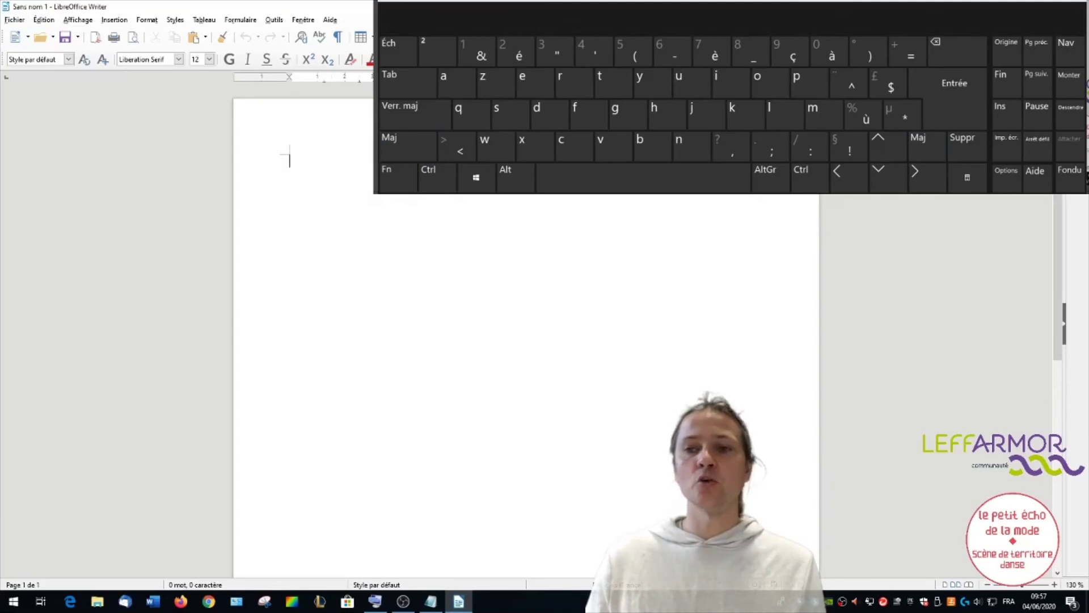
Close the blank Writer document and the Notepad text file.
key("alt+F4")
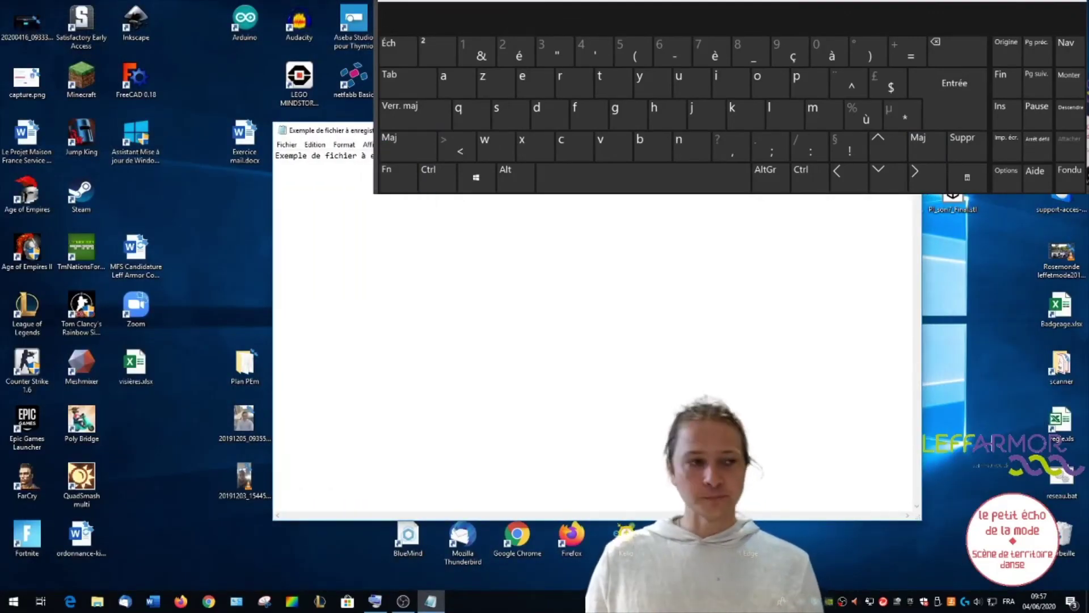
key("alt+F4")
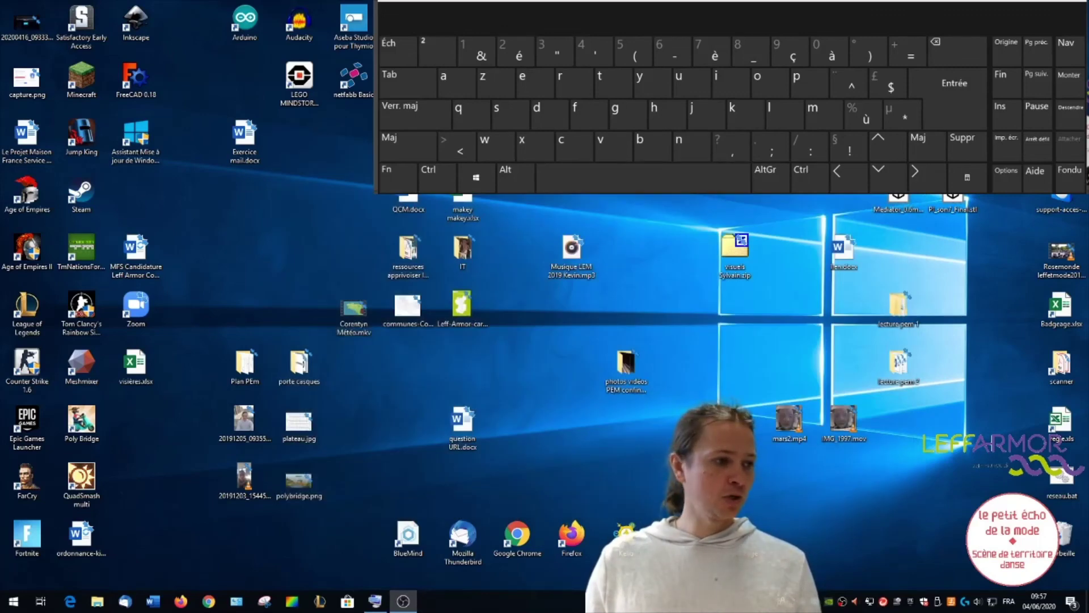